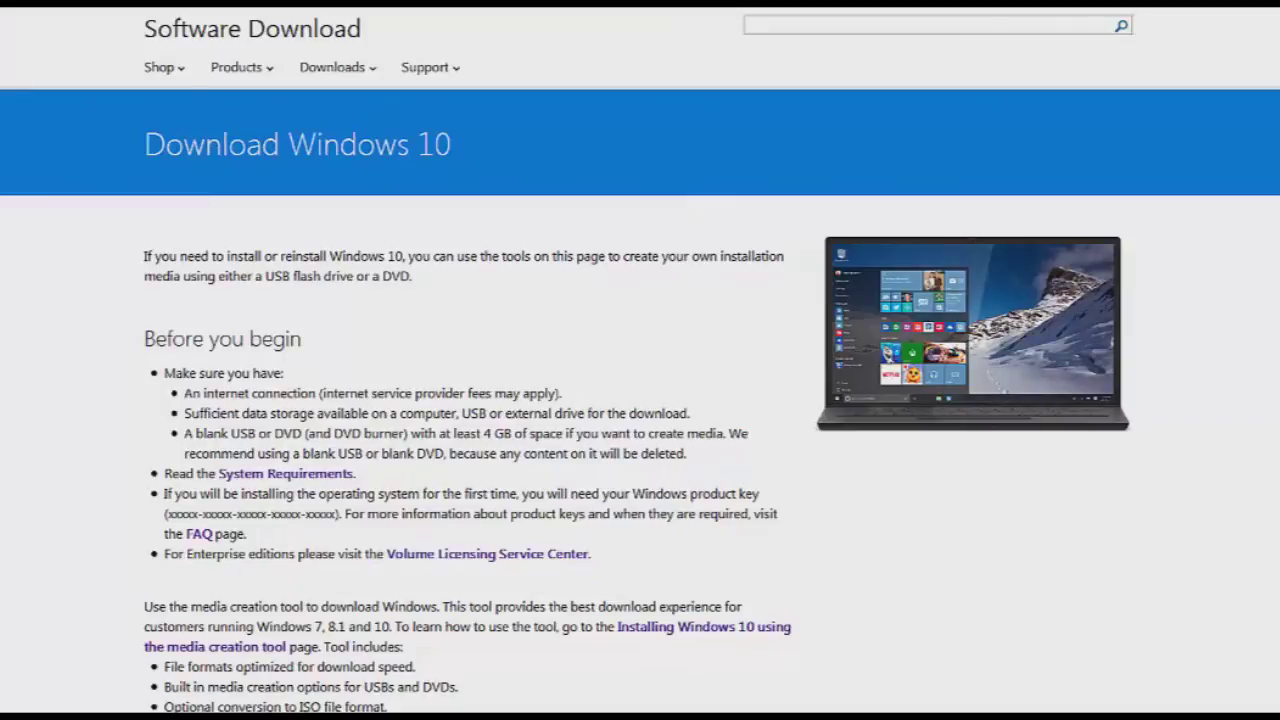
Download the 64-bit version of the Windows 10 media creation tool and save MediaCreationToolx64.exe.
{"action": "scroll", "coordinate": [263, 250], "scroll_direction": "down", "scroll_amount": 2}
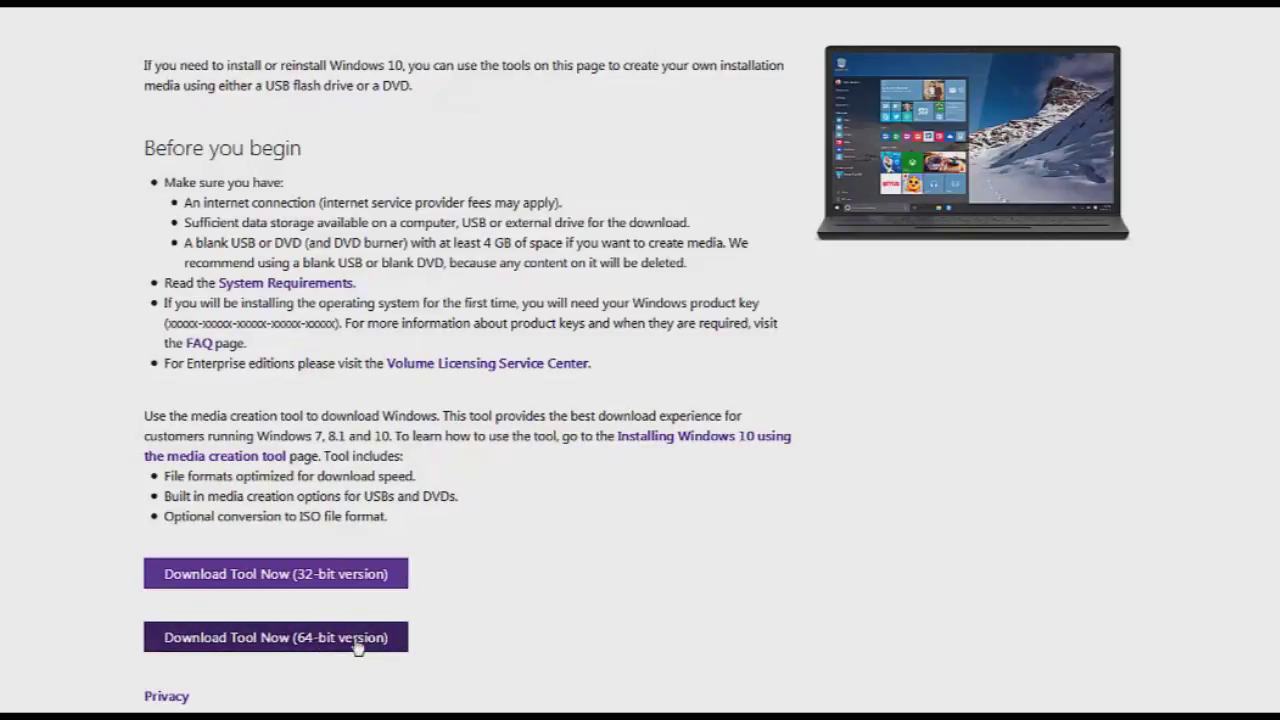
{"action": "left_click", "coordinate": [357, 648]}
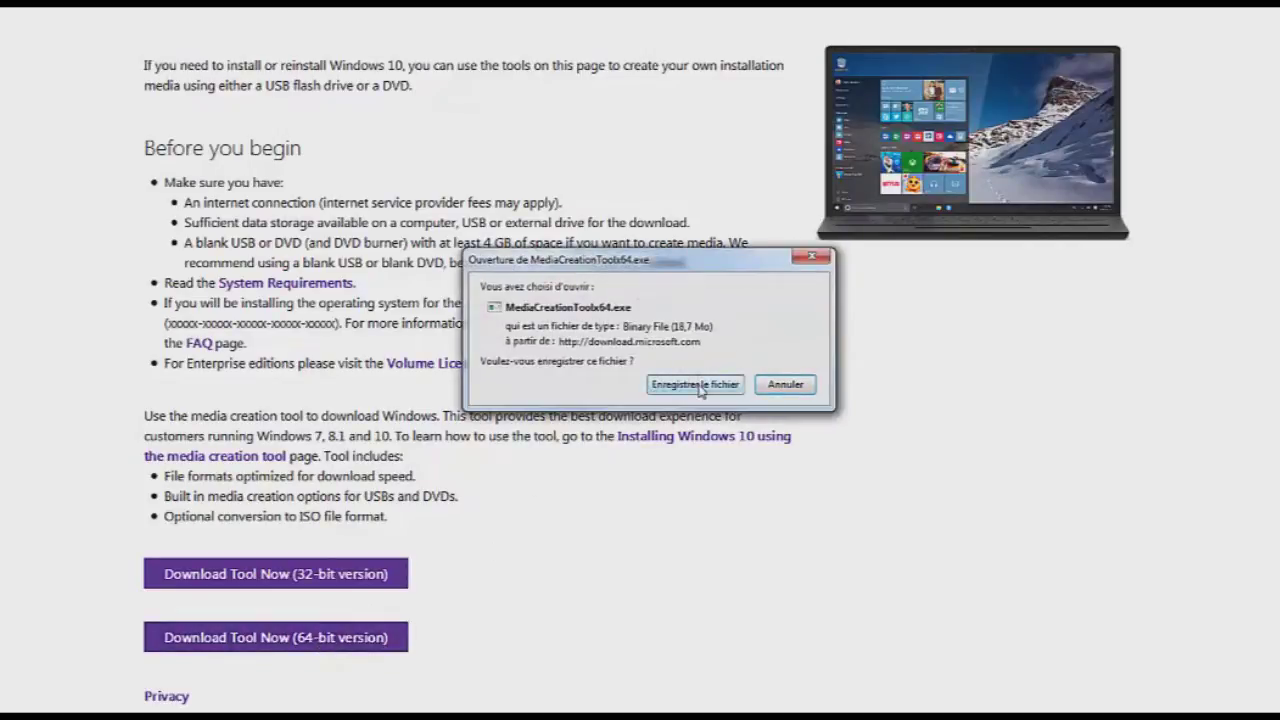
{"action": "left_click", "coordinate": [698, 385]}
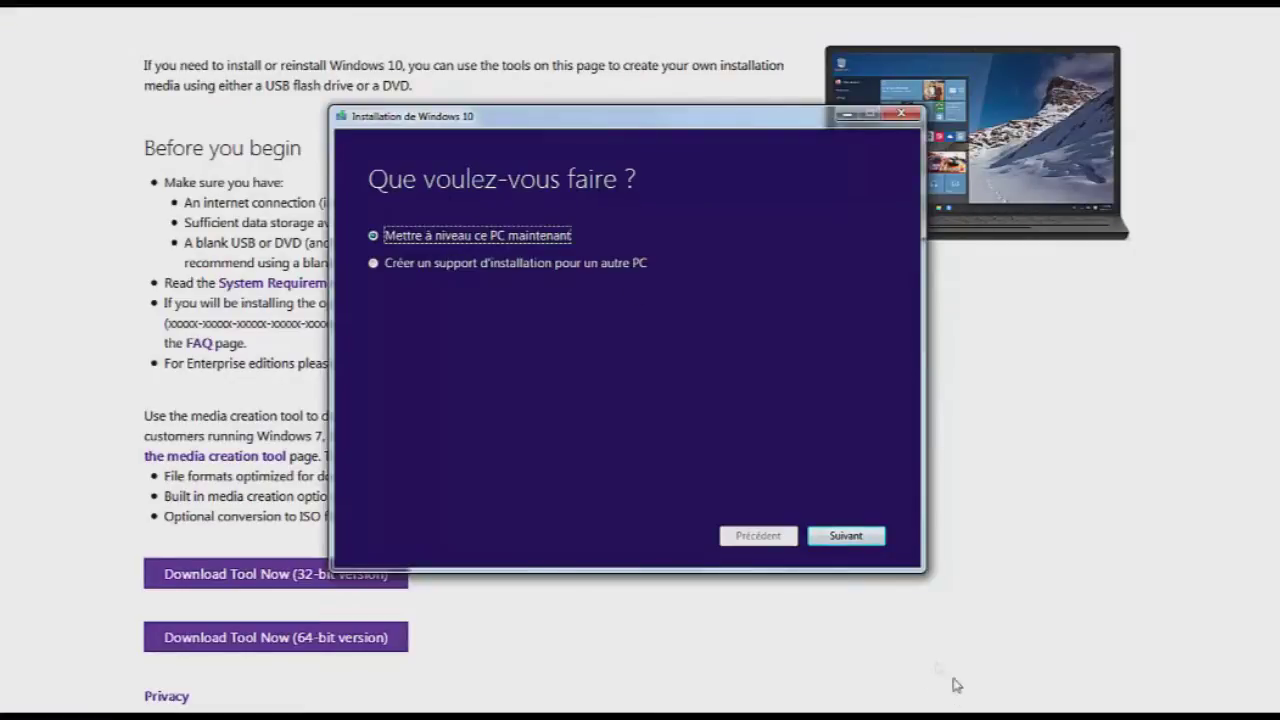
Start the Windows 10 upgrade with "Mettre à niveau ce PC maintenant" and move the installer window slightly higher on the desktop.
{"action": "left_click", "coordinate": [848, 548]}
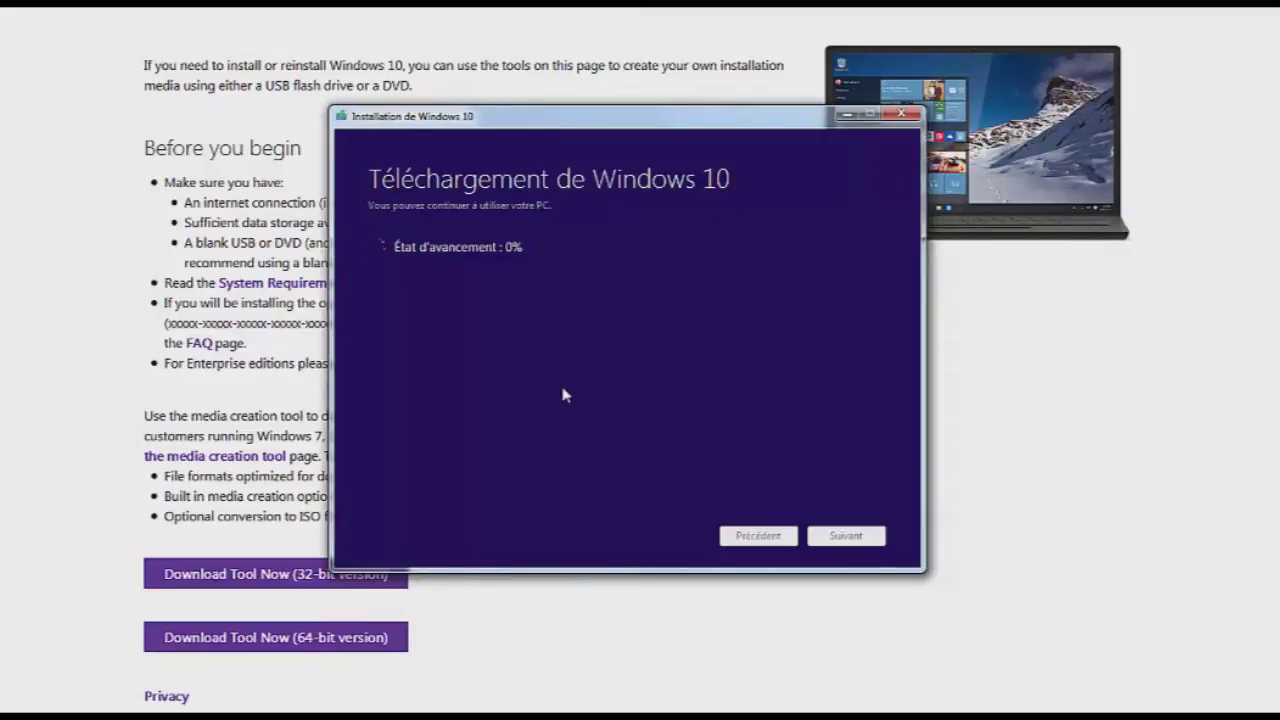
{"action": "mouse_move", "coordinate": [2, 10]}
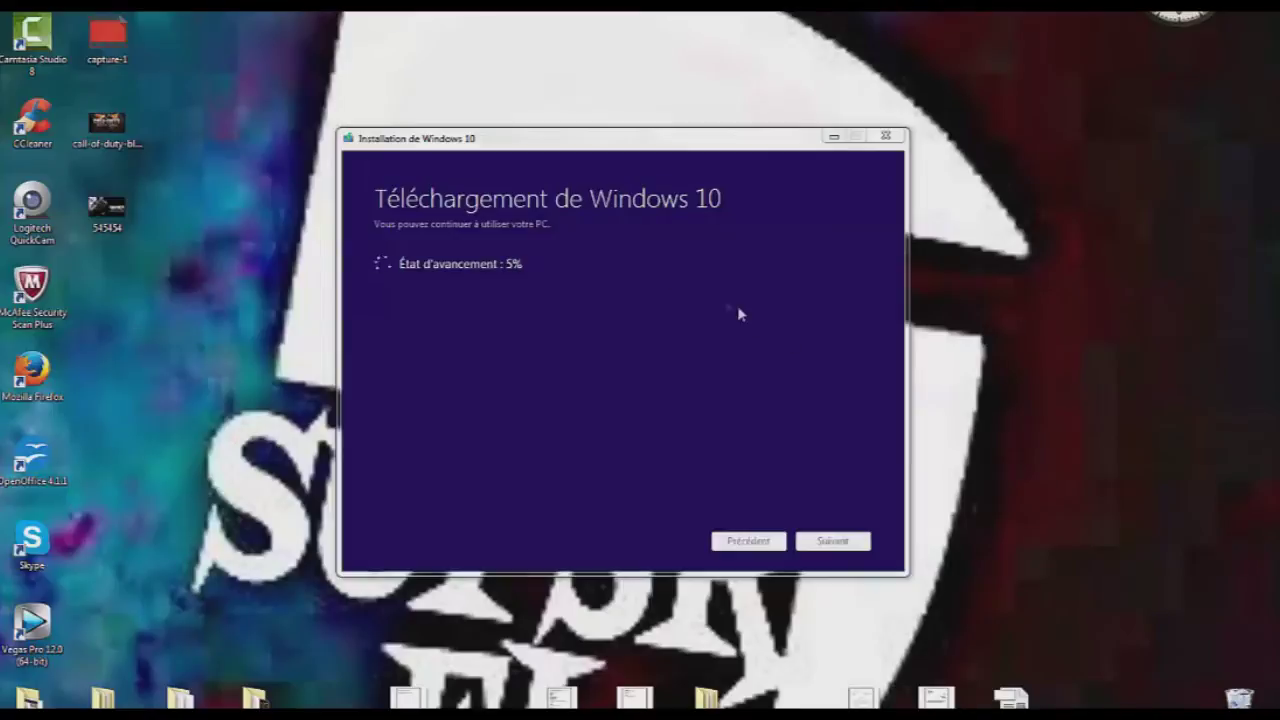
{"action": "left_click_drag", "start_coordinate": [489, 143], "coordinate": [475, 105]}
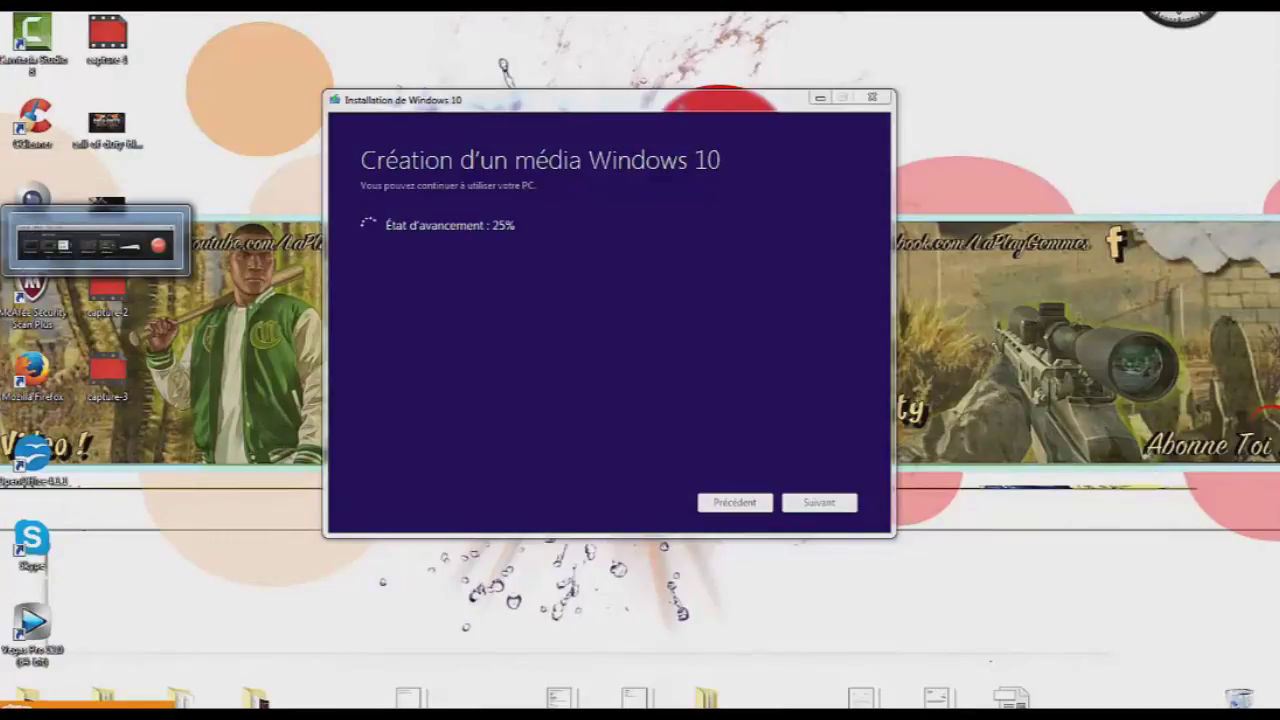
{"action": "left_click", "coordinate": [80, 238]}
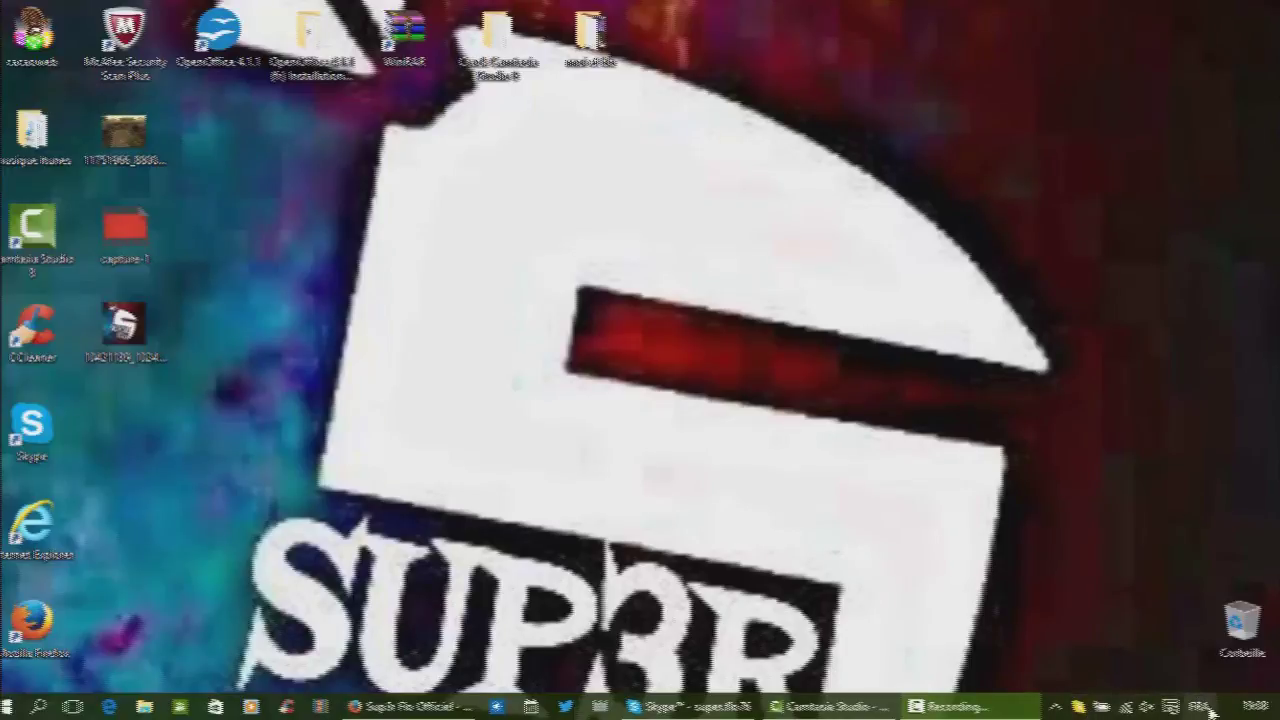
View the taskbar calendar and the notification centre with its quick actions, closing each one.
{"action": "left_click", "coordinate": [1250, 707]}
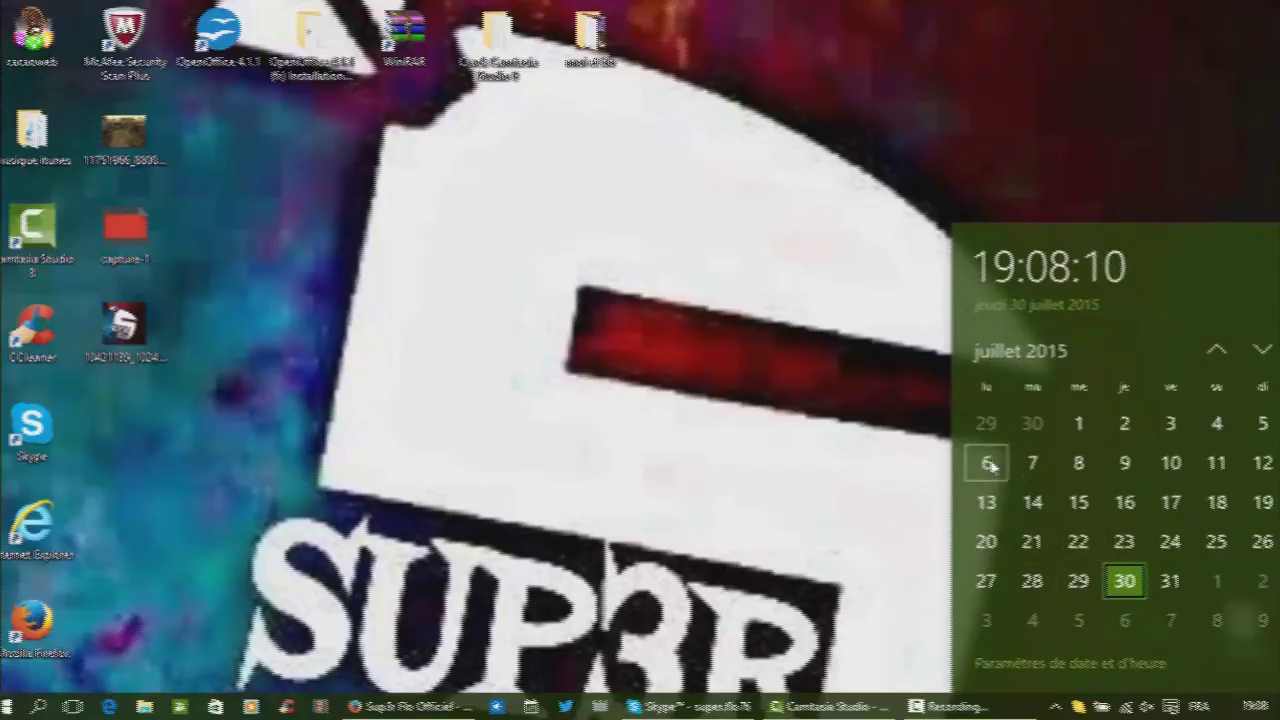
{"action": "left_click", "coordinate": [813, 245]}
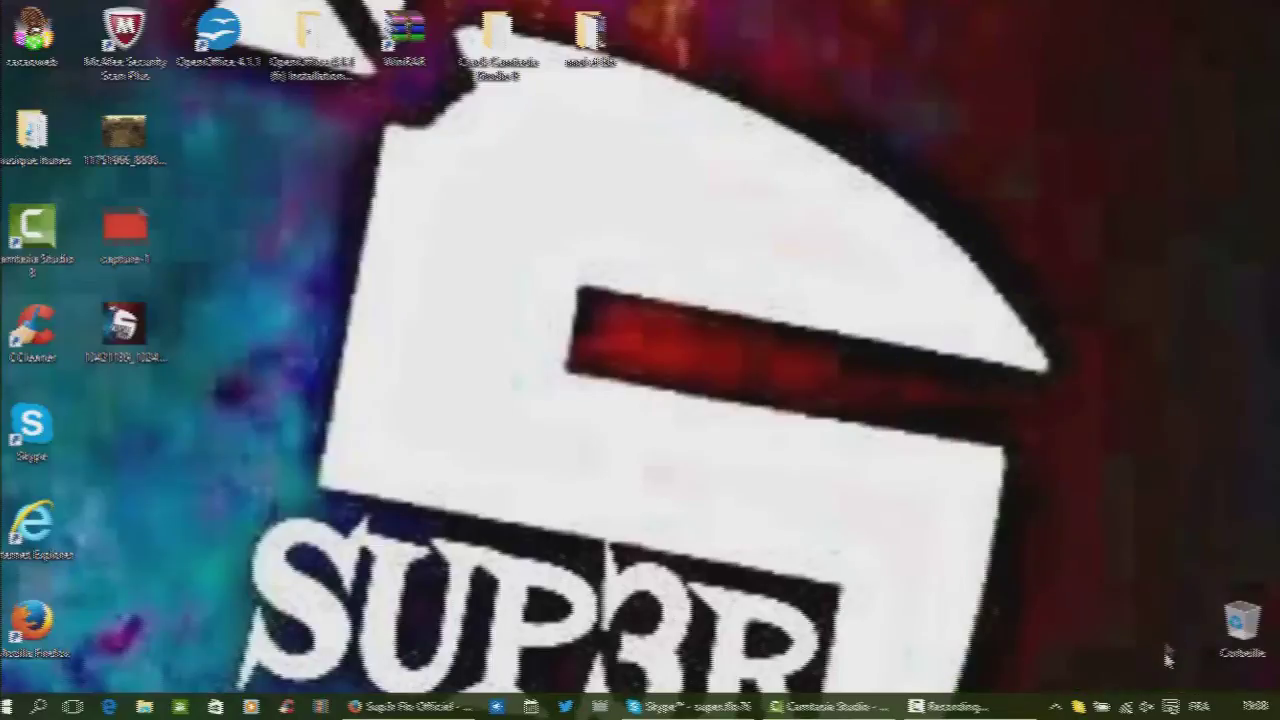
{"action": "left_click", "coordinate": [1170, 706]}
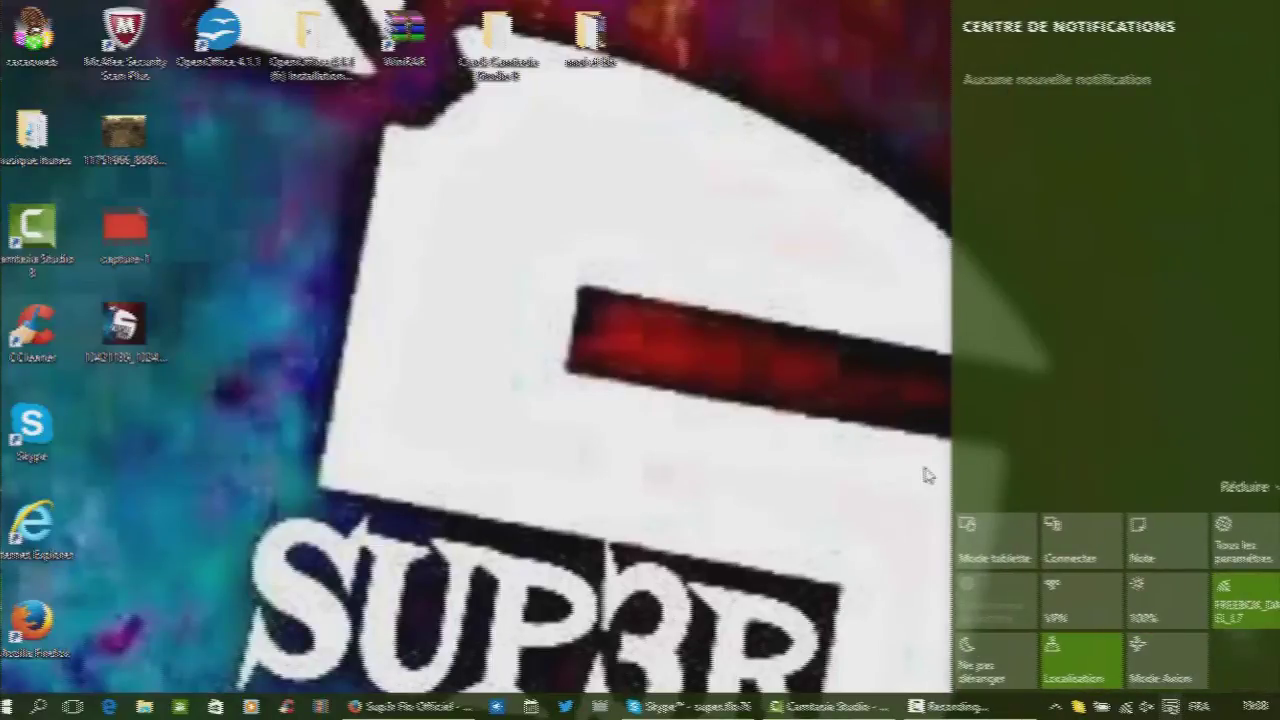
{"action": "left_click", "coordinate": [720, 460]}
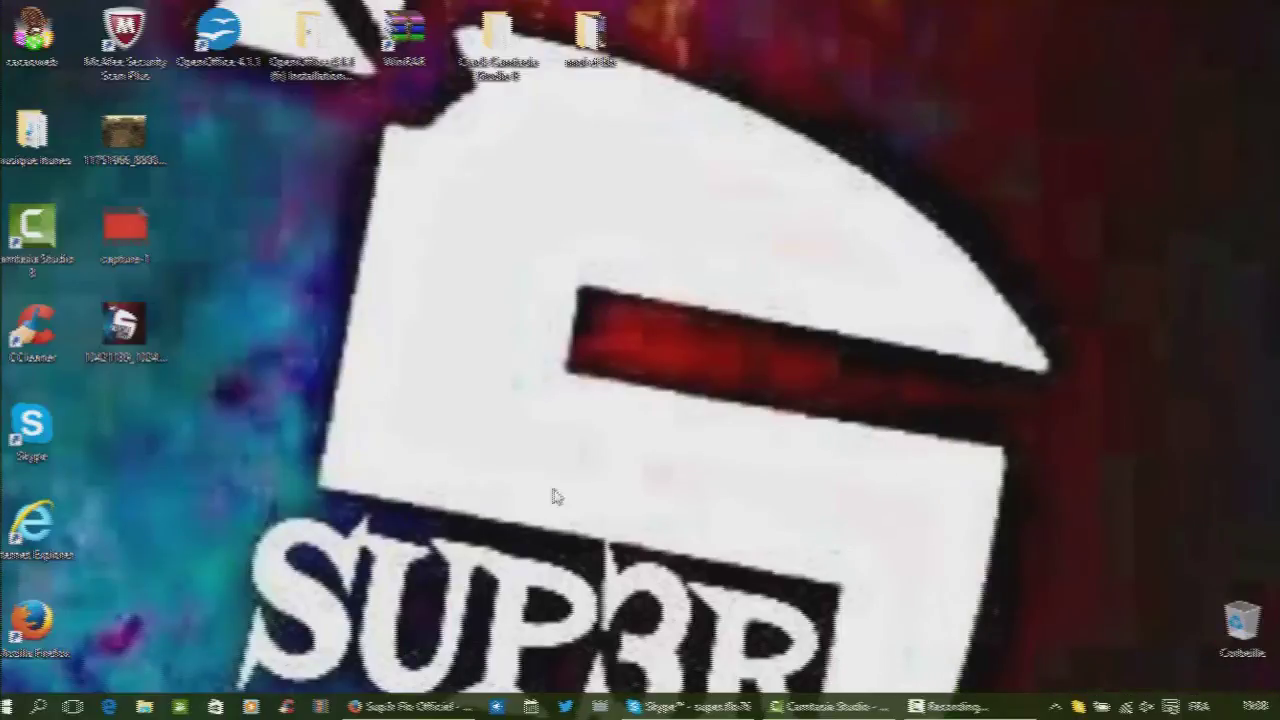
Look through the Start menu and its full alphabetical list of installed applications down to the letter X.
{"action": "left_click", "coordinate": [10, 706]}
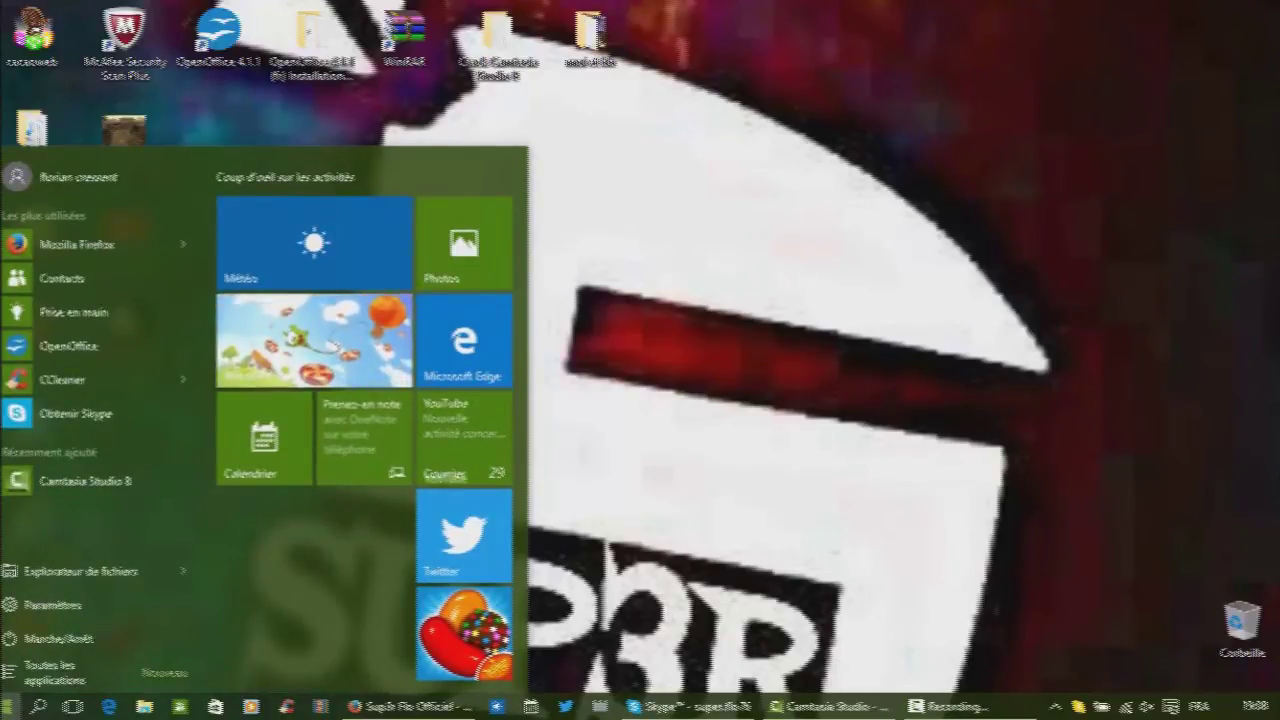
{"action": "key", "text": "super"}
{"action": "key", "text": "super"}
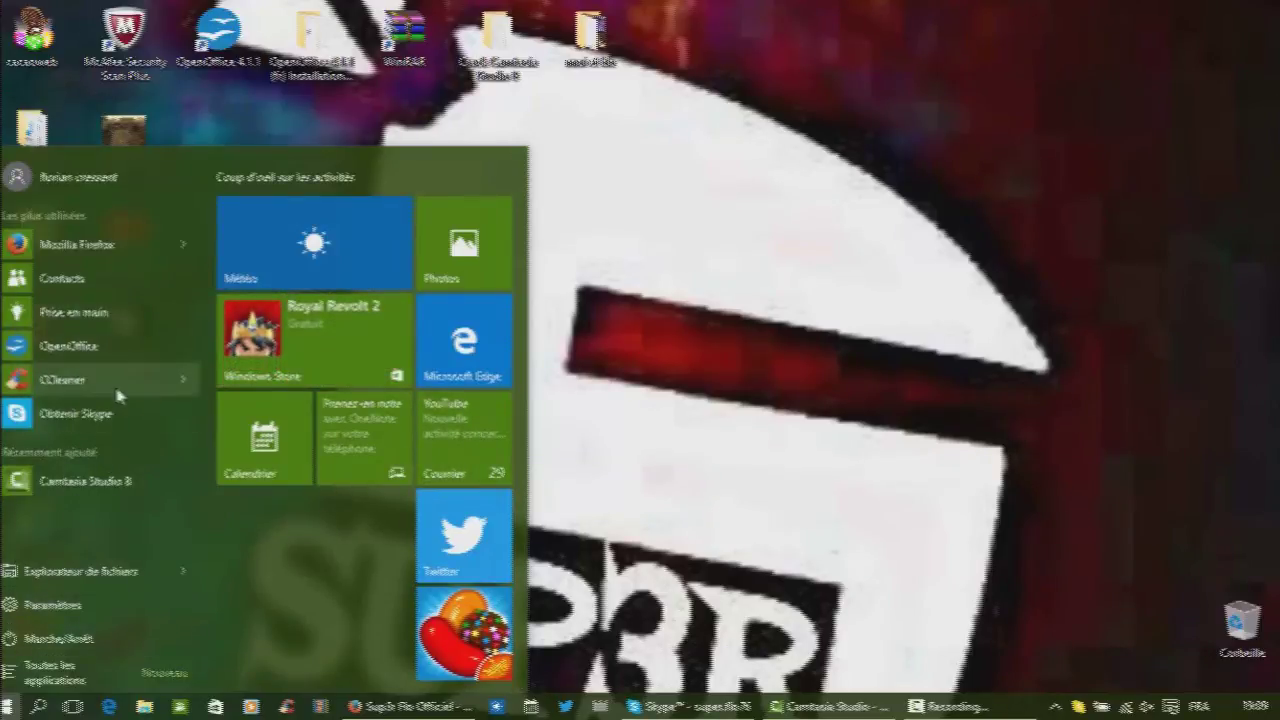
{"action": "left_click", "coordinate": [42, 671]}
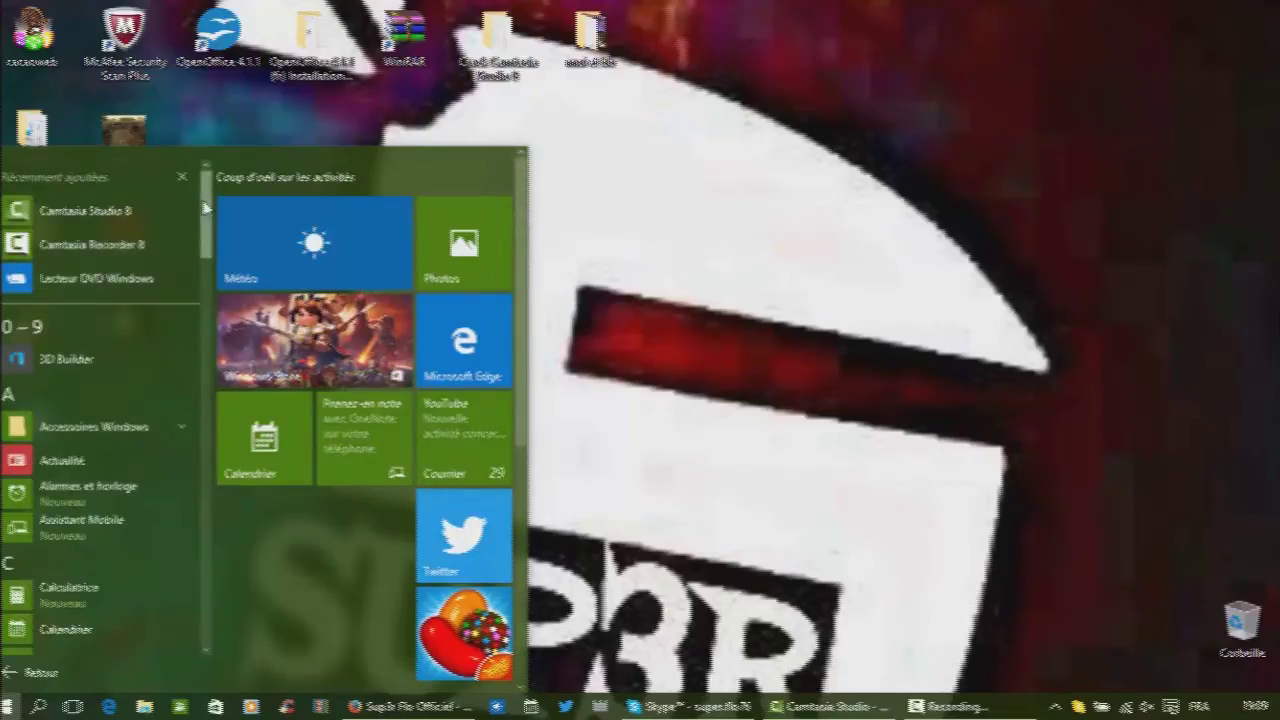
{"action": "scroll", "coordinate": [205, 237], "scroll_direction": "down", "scroll_amount": 2}
{"action": "scroll", "coordinate": [205, 237], "scroll_direction": "down", "scroll_amount": 2}
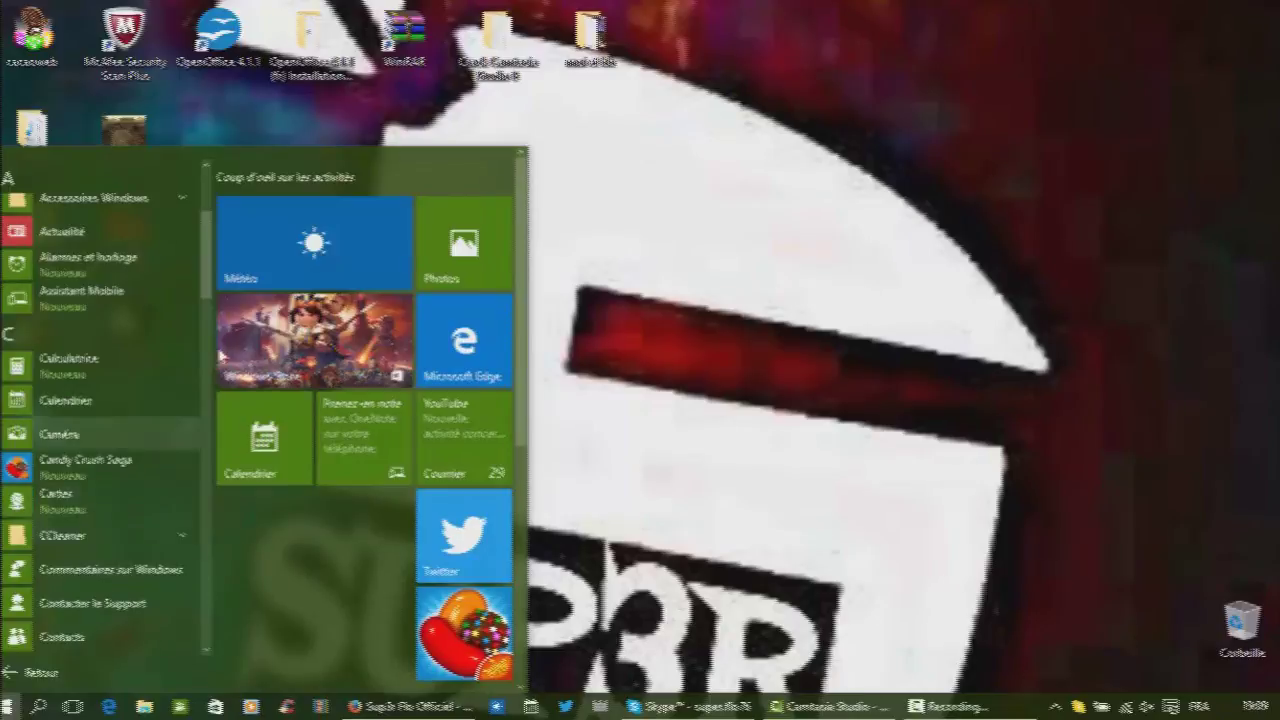
{"action": "left_click_drag", "start_coordinate": [207, 265], "coordinate": [207, 325]}
{"action": "scroll", "coordinate": [150, 420], "scroll_direction": "down", "scroll_amount": 1}
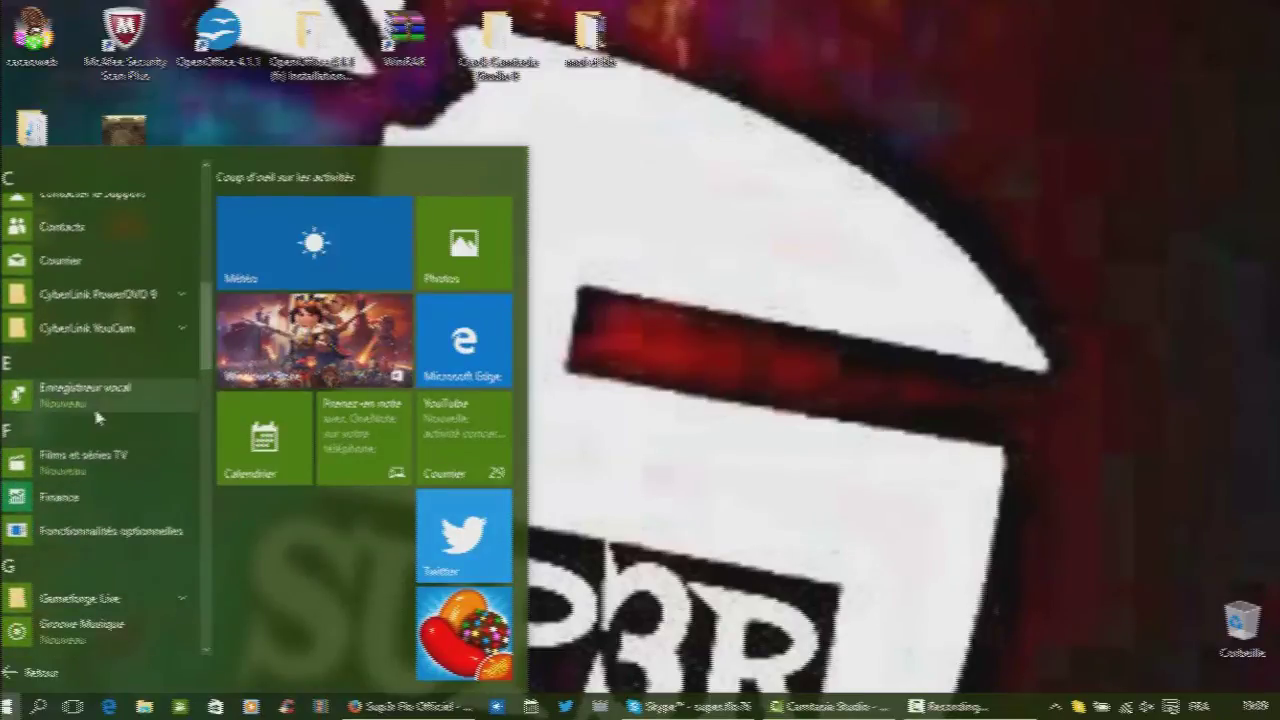
{"action": "scroll", "coordinate": [207, 357], "scroll_direction": "down", "scroll_amount": 3}
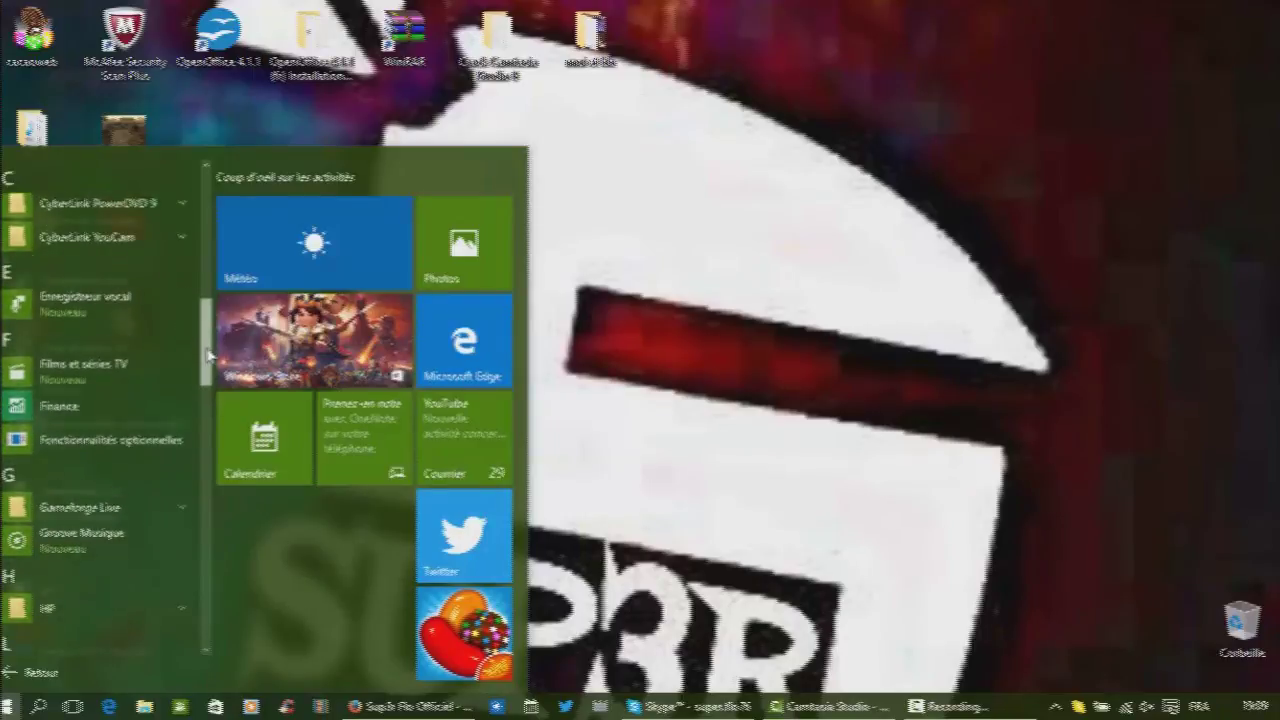
{"action": "left_click_drag", "start_coordinate": [207, 357], "coordinate": [205, 439]}
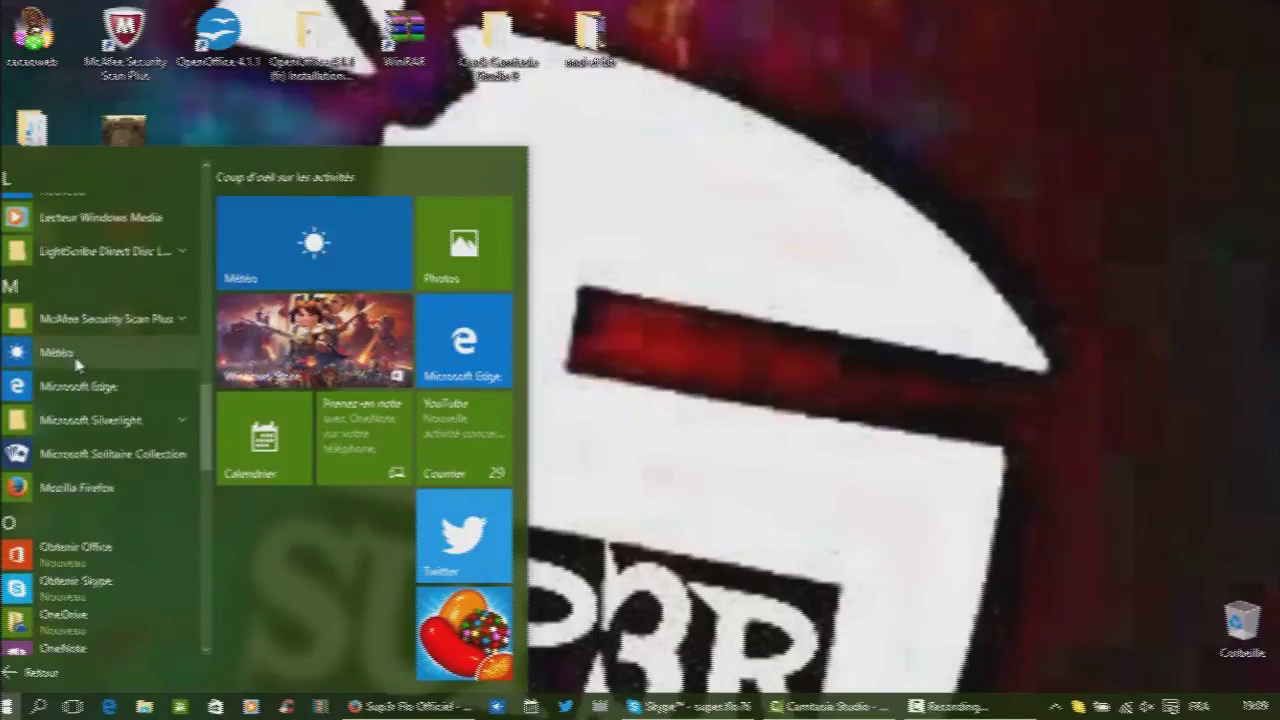
{"action": "left_click_drag", "start_coordinate": [213, 429], "coordinate": [210, 533]}
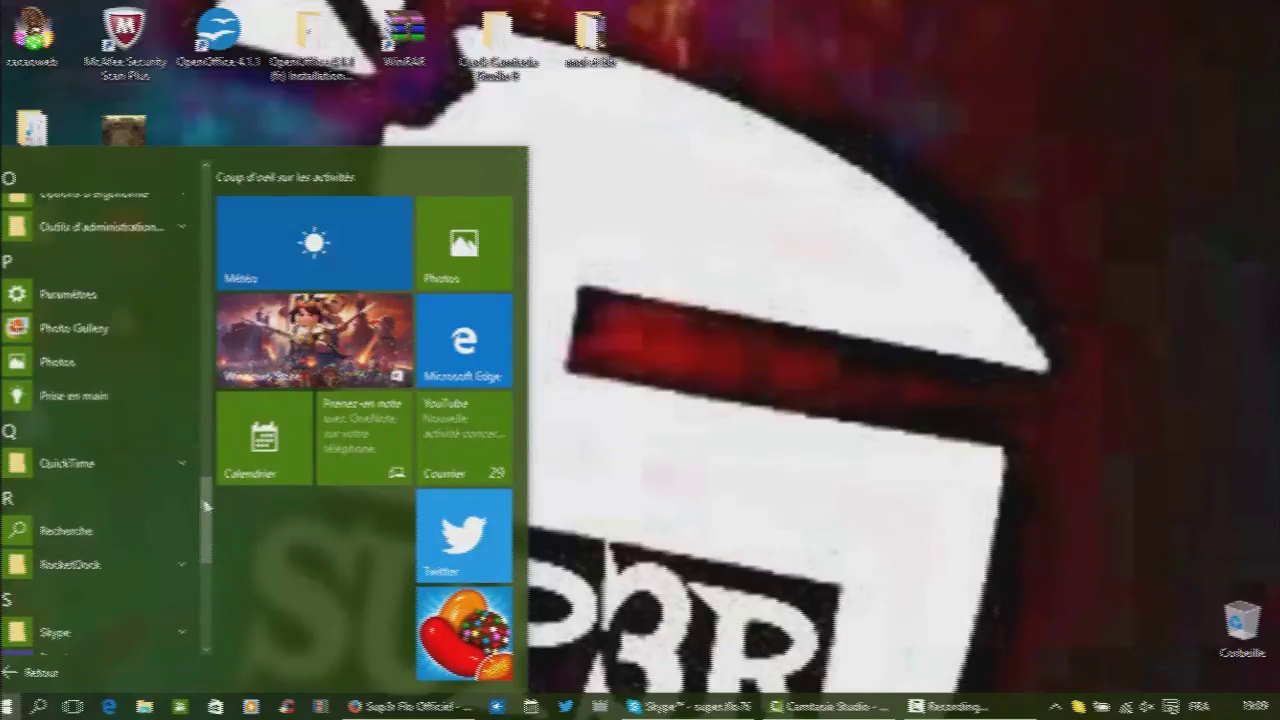
{"action": "left_click_drag", "start_coordinate": [205, 502], "coordinate": [205, 615]}
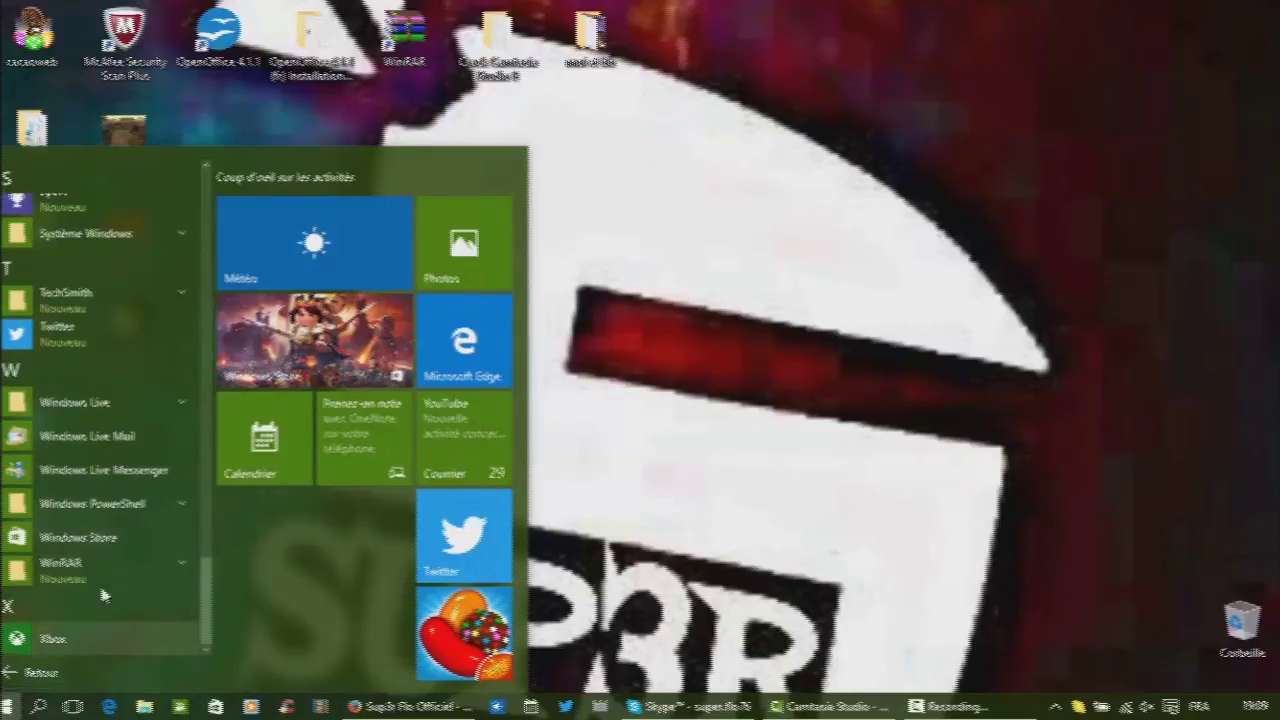
Launch the Windows Store and browse its home page of recommended, free and paid apps and games.
{"action": "left_click", "coordinate": [52, 541]}
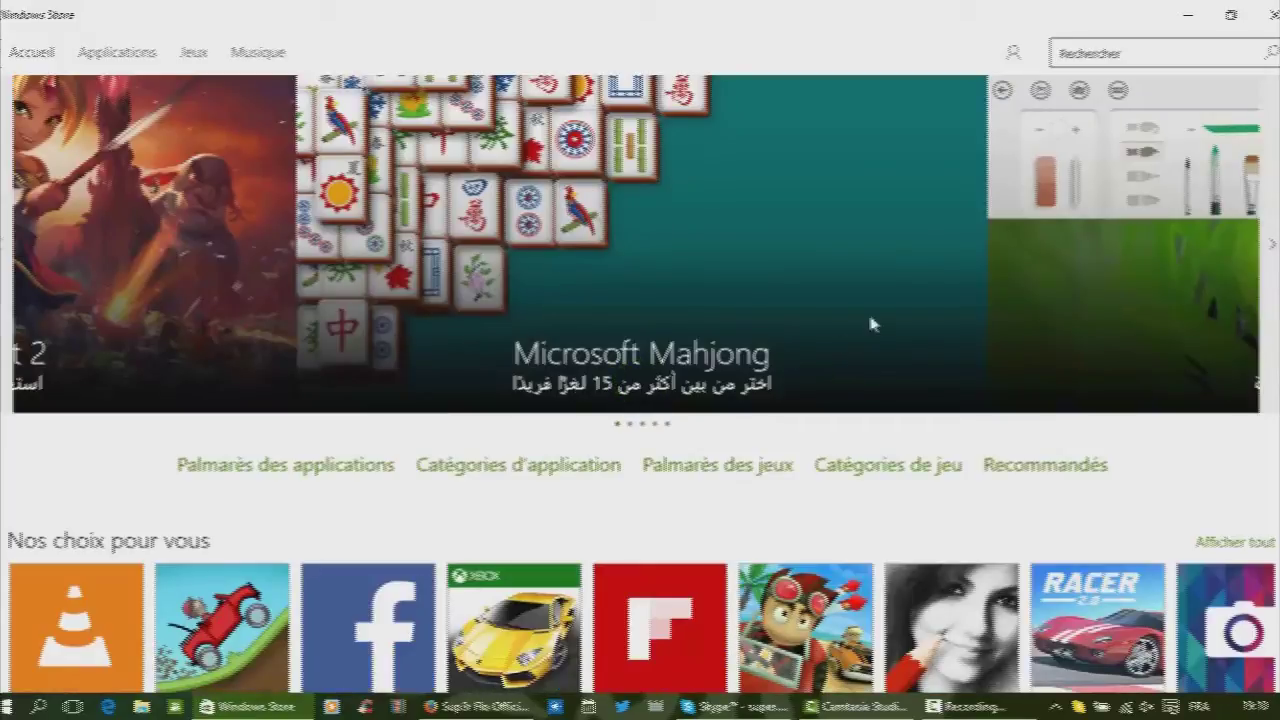
{"action": "scroll", "coordinate": [640, 380], "scroll_direction": "down", "scroll_amount": 4}
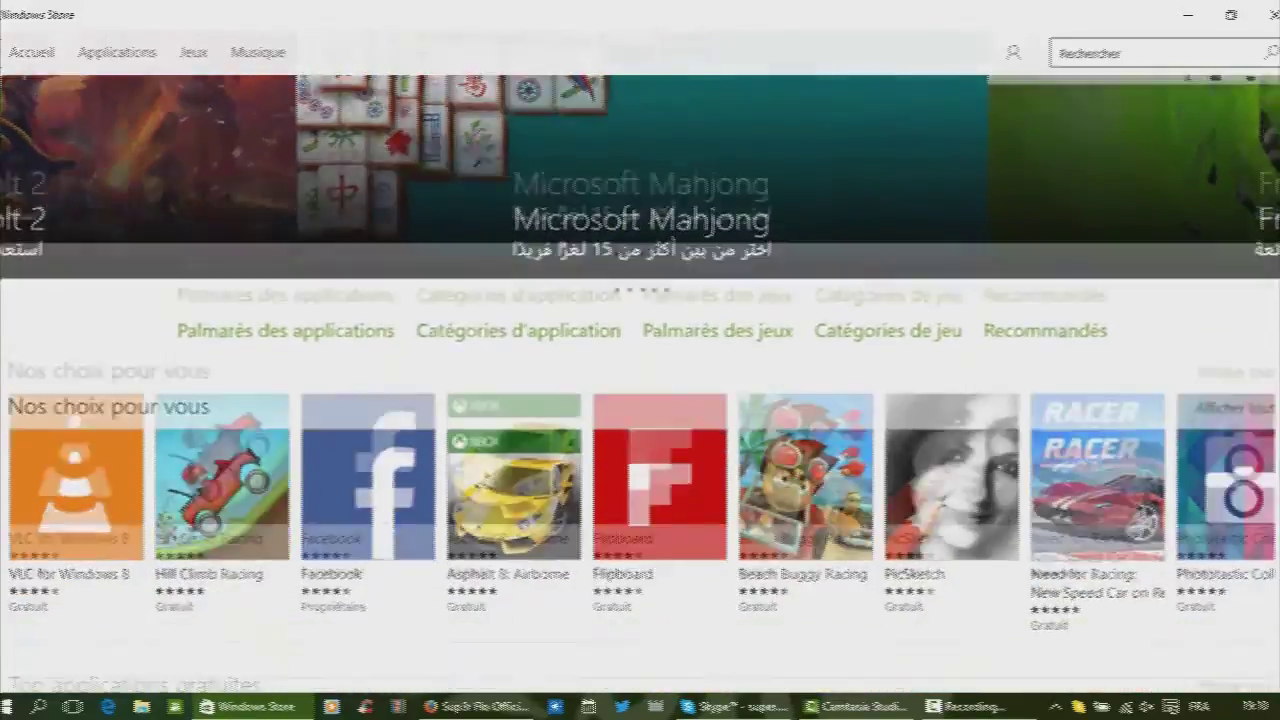
{"action": "scroll", "coordinate": [640, 380], "scroll_direction": "down", "scroll_amount": 2}
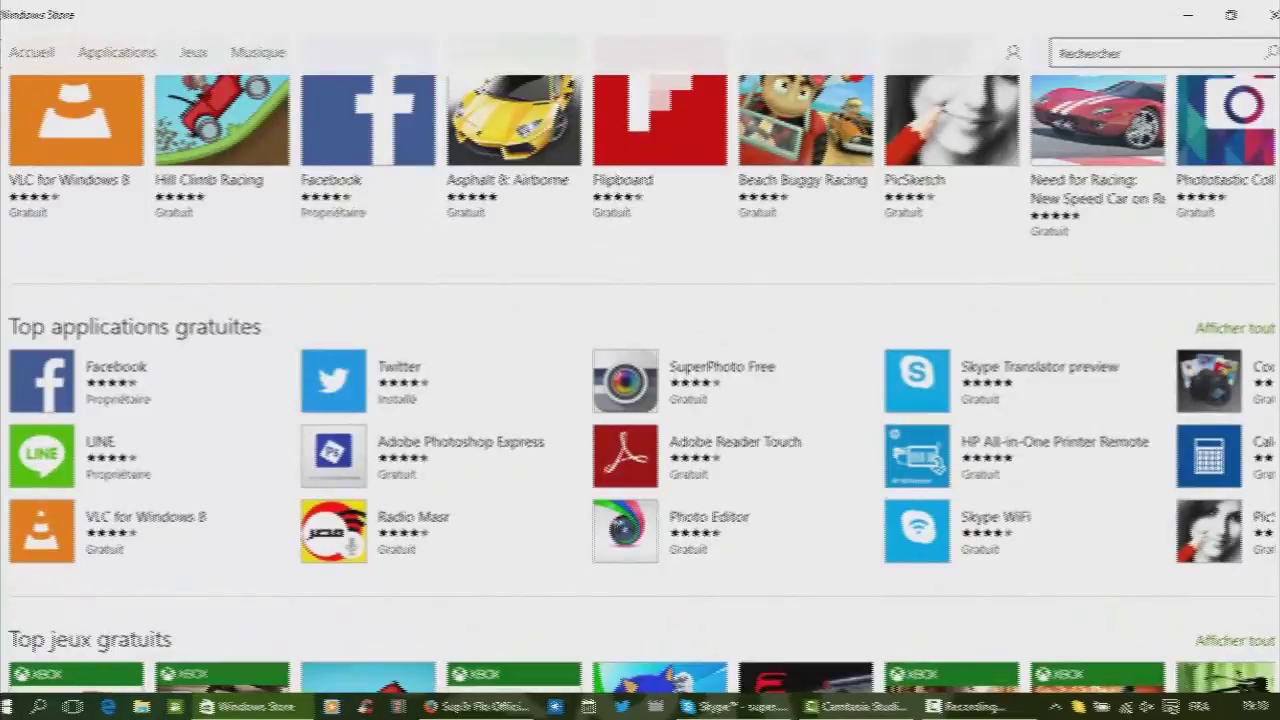
{"action": "scroll", "coordinate": [640, 380], "scroll_direction": "down", "scroll_amount": 9}
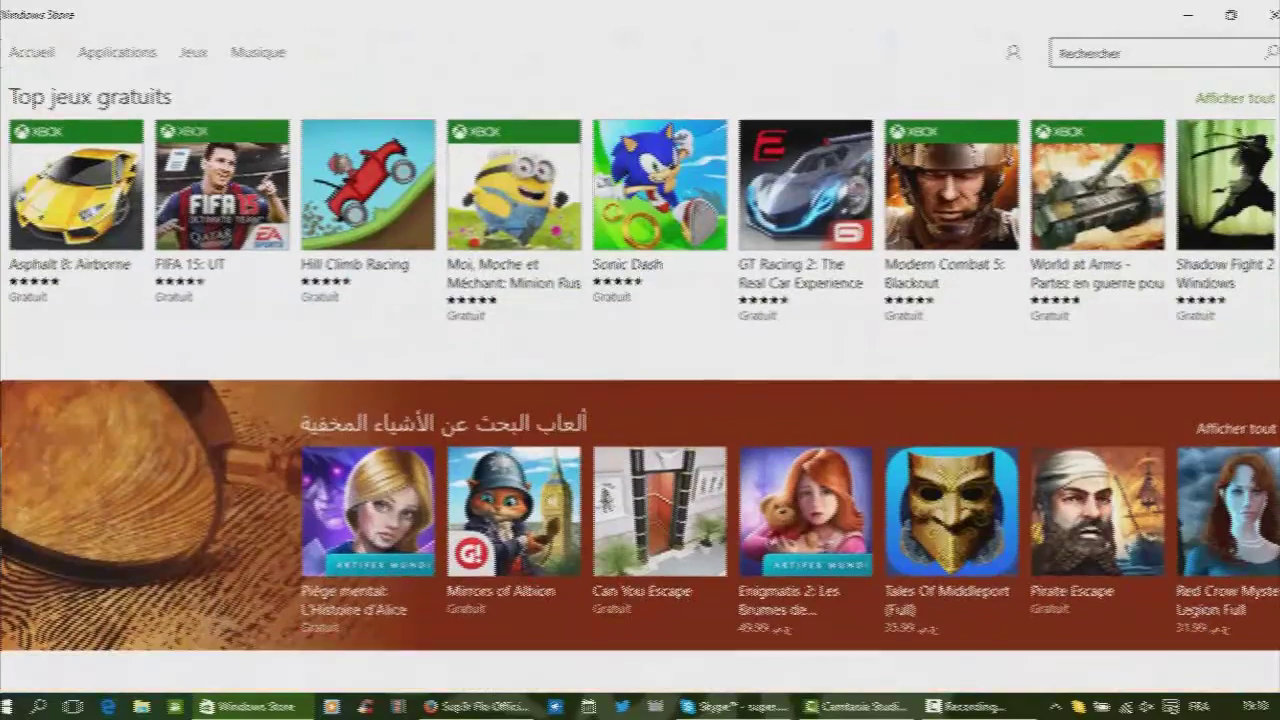
{"action": "scroll", "coordinate": [622, 375], "scroll_direction": "down", "scroll_amount": 4}
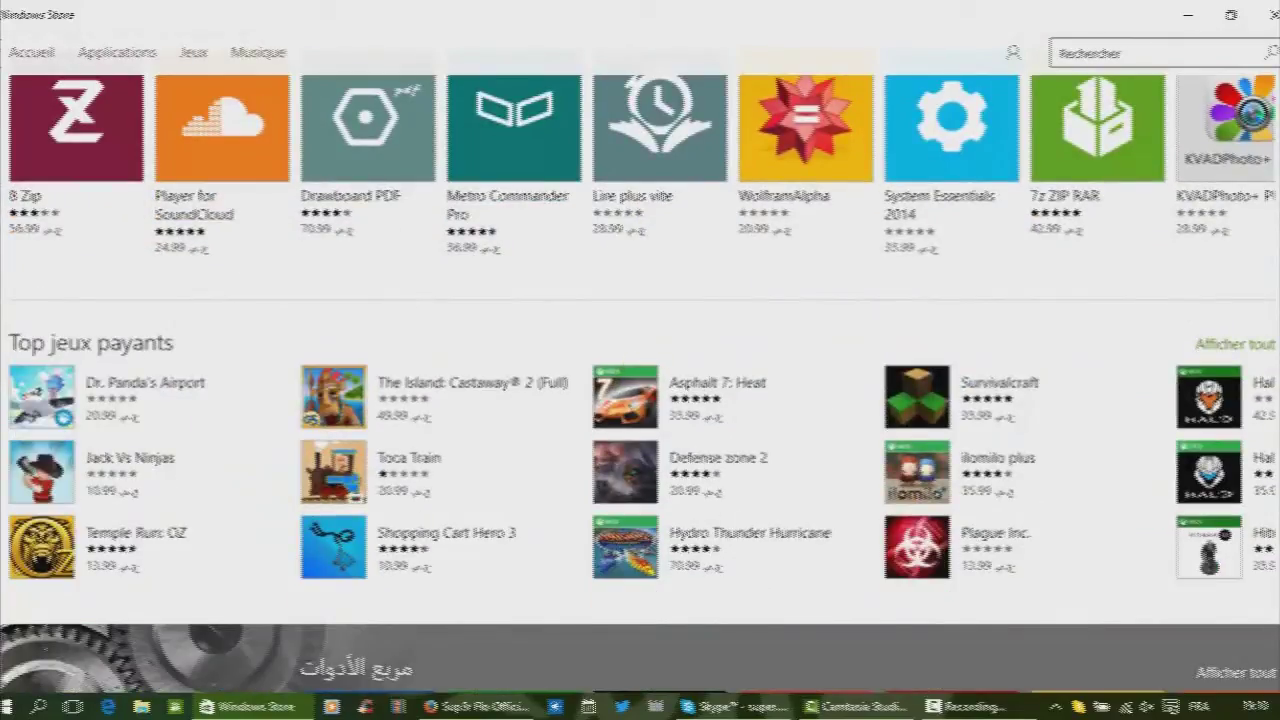
{"action": "scroll", "coordinate": [640, 380], "scroll_direction": "down", "scroll_amount": 4}
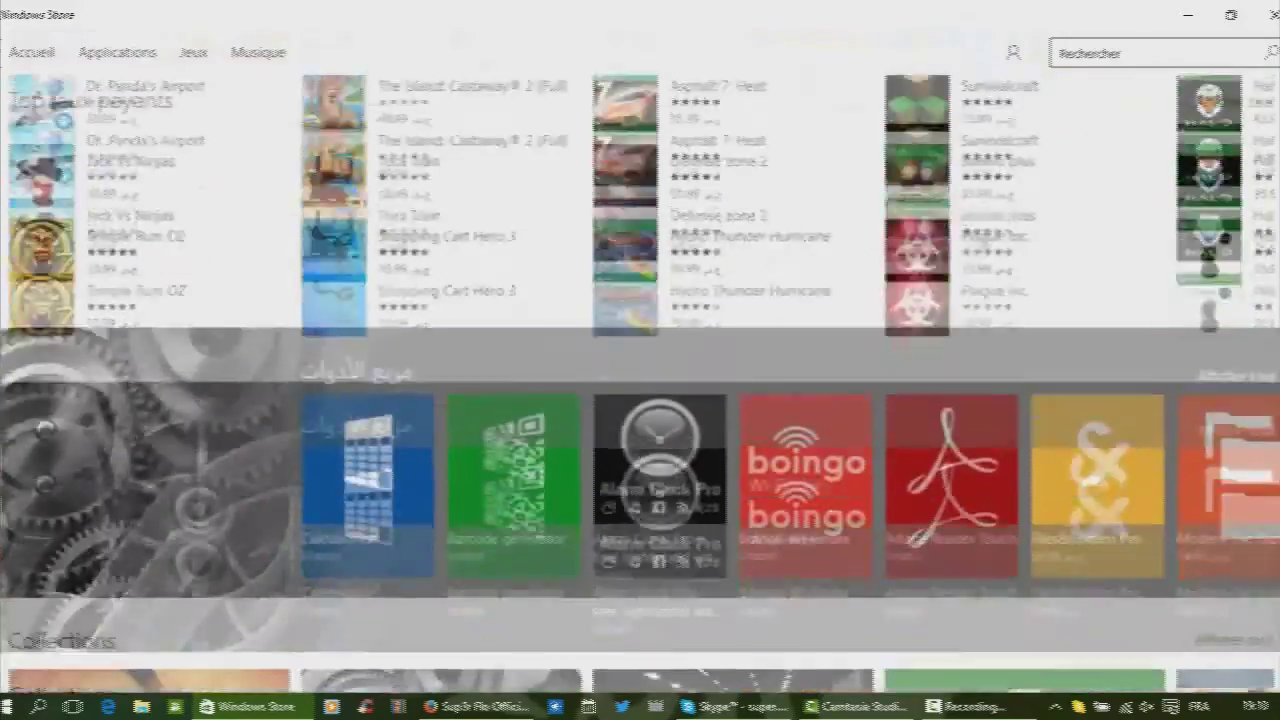
{"action": "scroll", "coordinate": [958, 52], "scroll_direction": "up", "scroll_amount": 18}
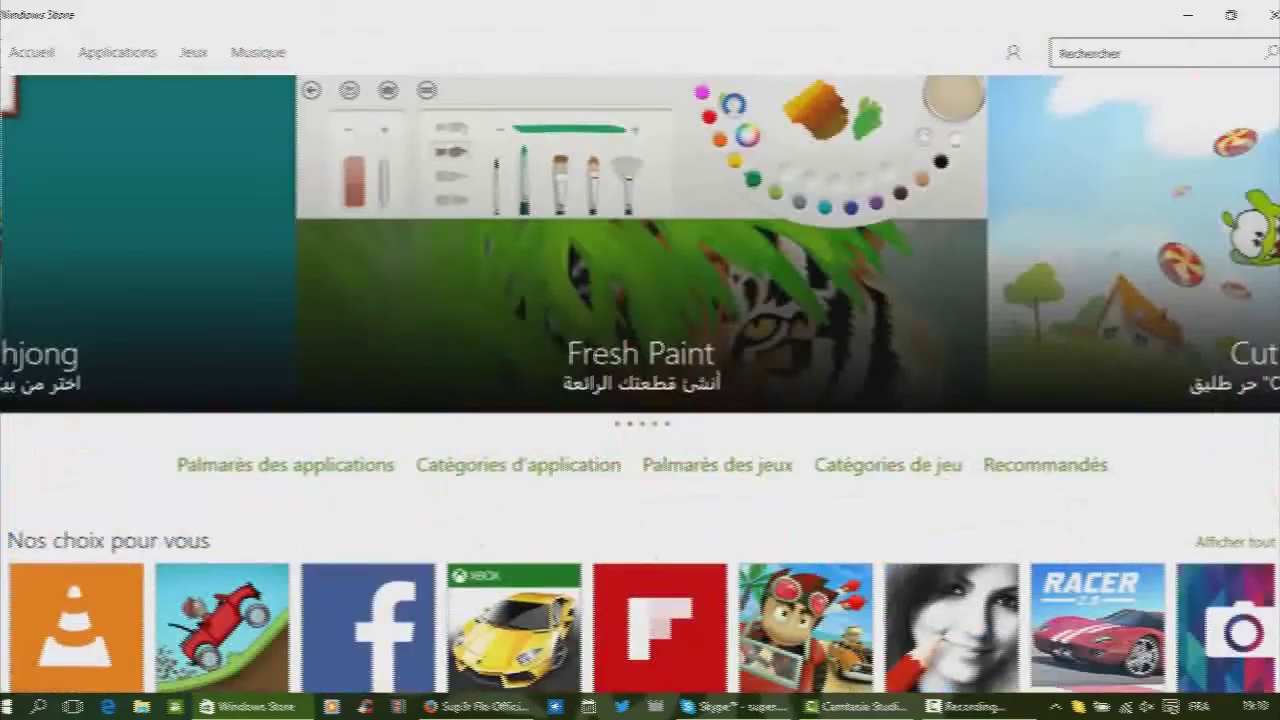
{"action": "left_click", "coordinate": [1013, 55]}
{"action": "left_click", "coordinate": [1013, 53]}
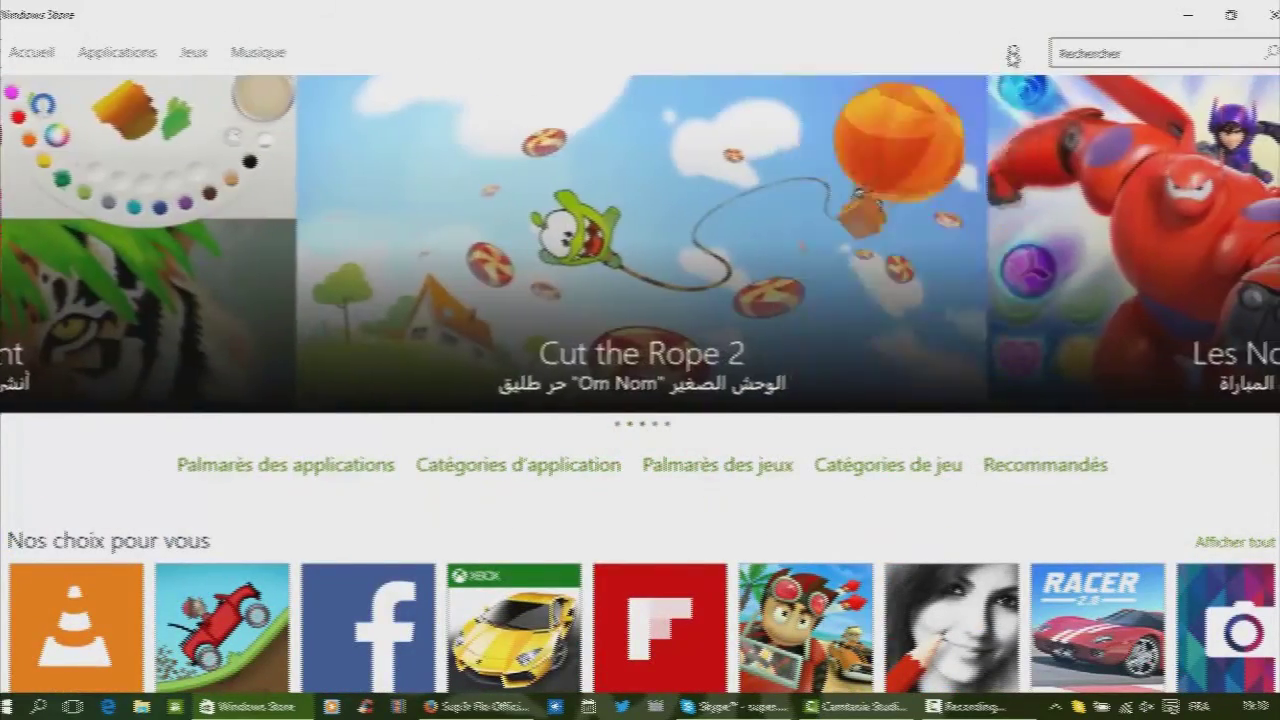
Browse the Applications section of the Windows Store, including the free and paid top lists, and close the store.
{"action": "left_click", "coordinate": [123, 57]}
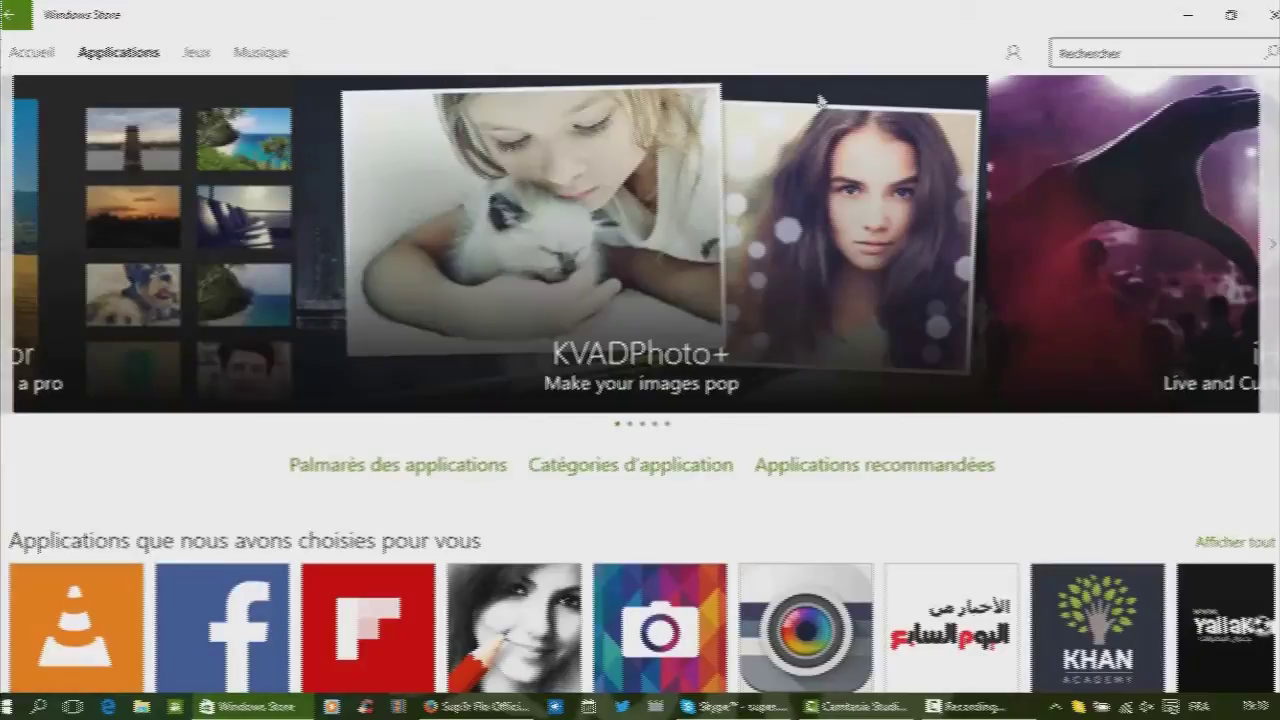
{"action": "scroll", "coordinate": [640, 385], "scroll_direction": "down", "scroll_amount": 10}
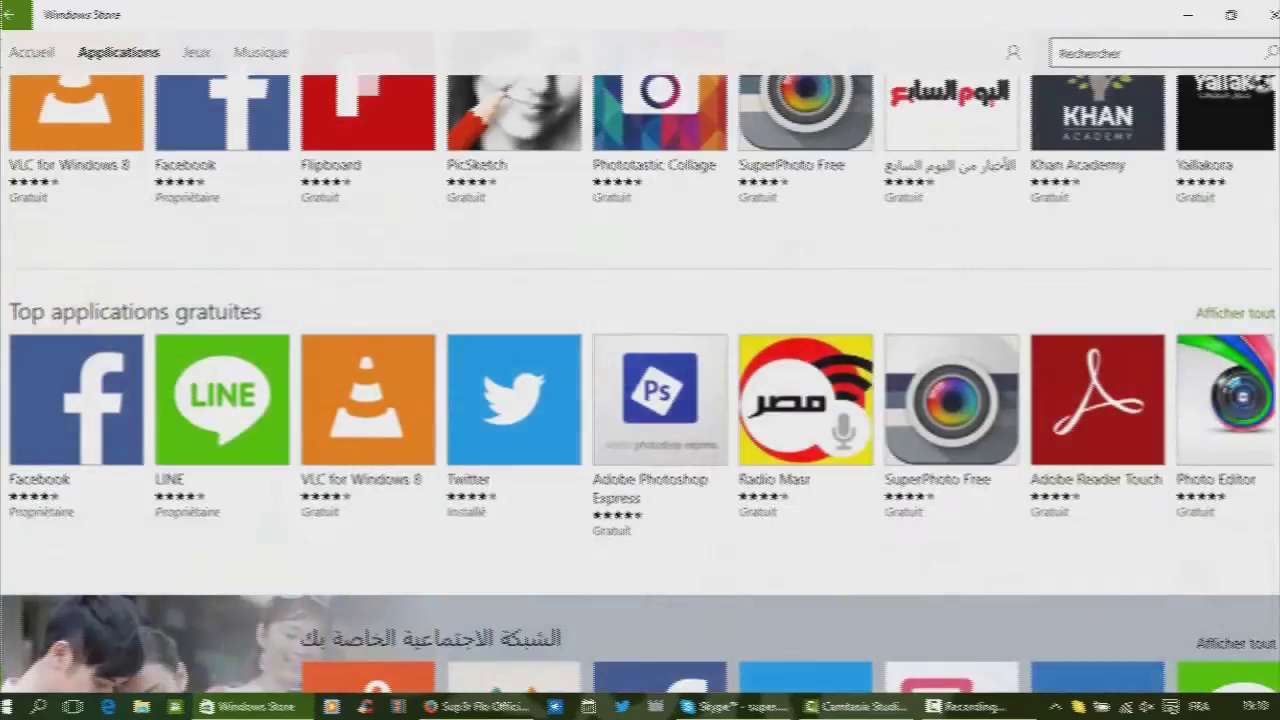
{"action": "scroll", "coordinate": [640, 385], "scroll_direction": "down", "scroll_amount": 4}
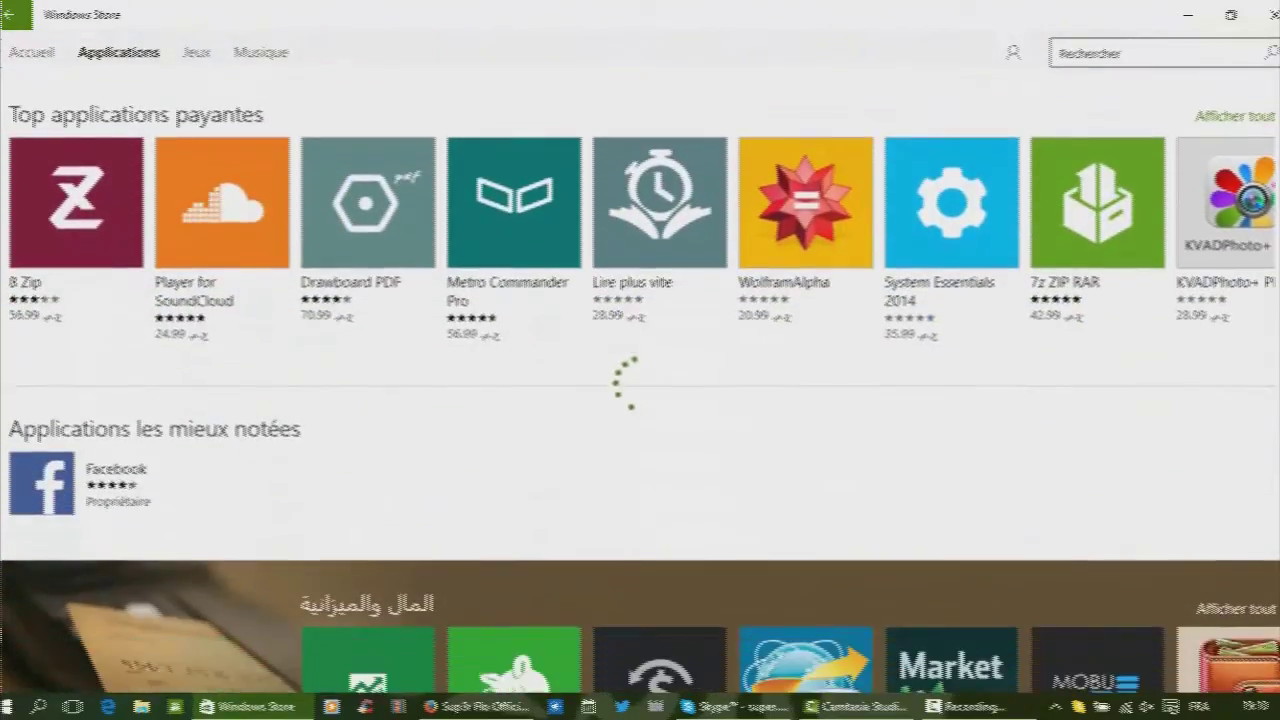
{"action": "scroll", "coordinate": [309, 331], "scroll_direction": "down", "scroll_amount": 1}
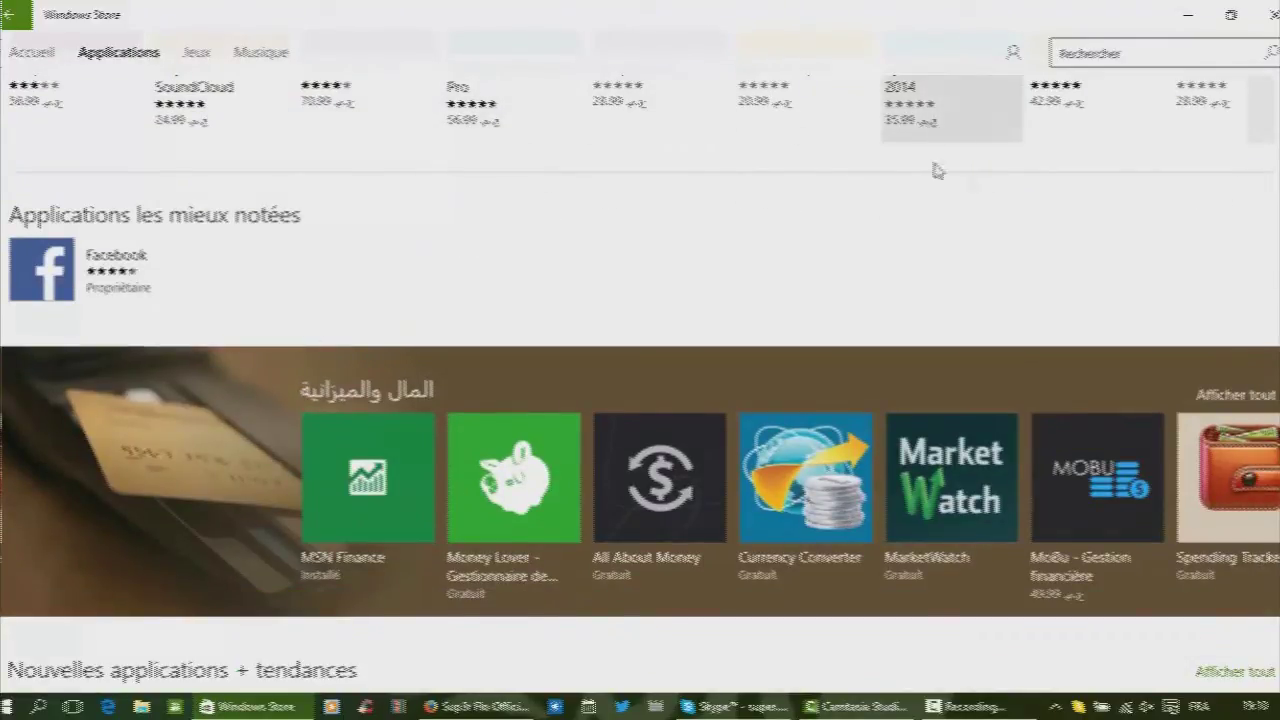
{"action": "scroll", "coordinate": [640, 385], "scroll_direction": "up", "scroll_amount": 5}
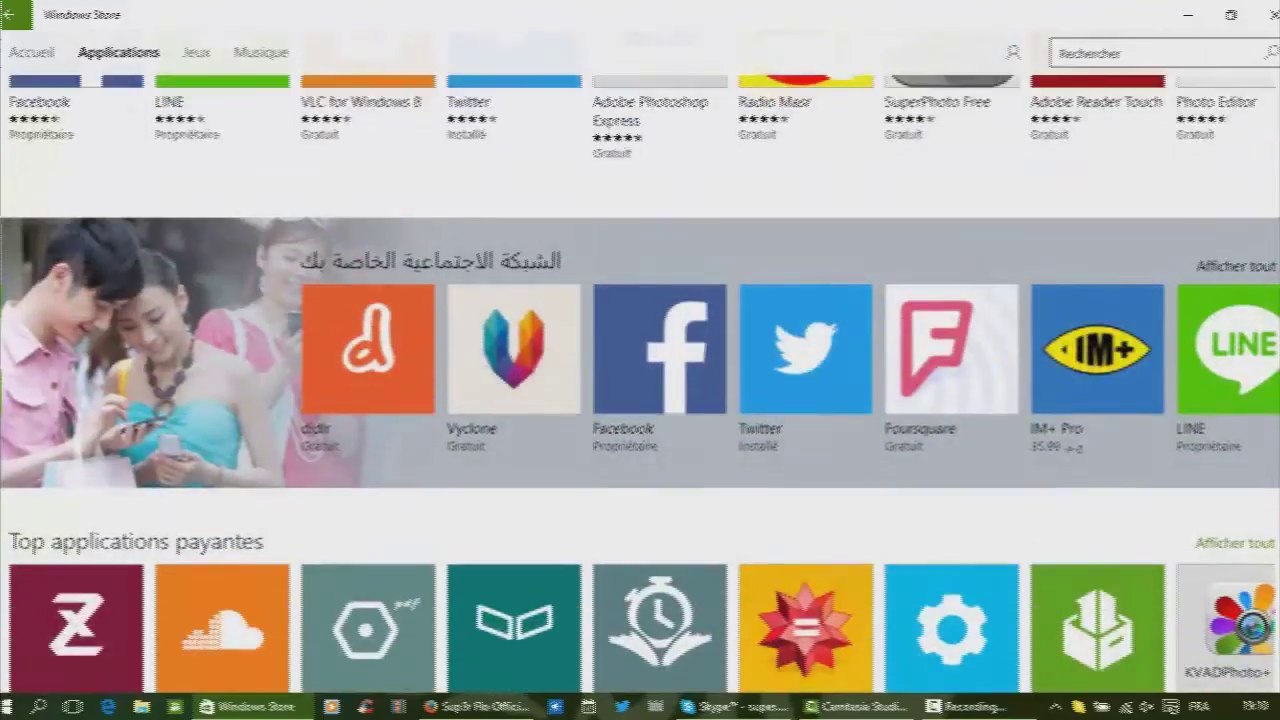
{"action": "scroll", "coordinate": [640, 385], "scroll_direction": "down", "scroll_amount": 6}
{"action": "scroll", "coordinate": [1020, 626], "scroll_direction": "up", "scroll_amount": 10}
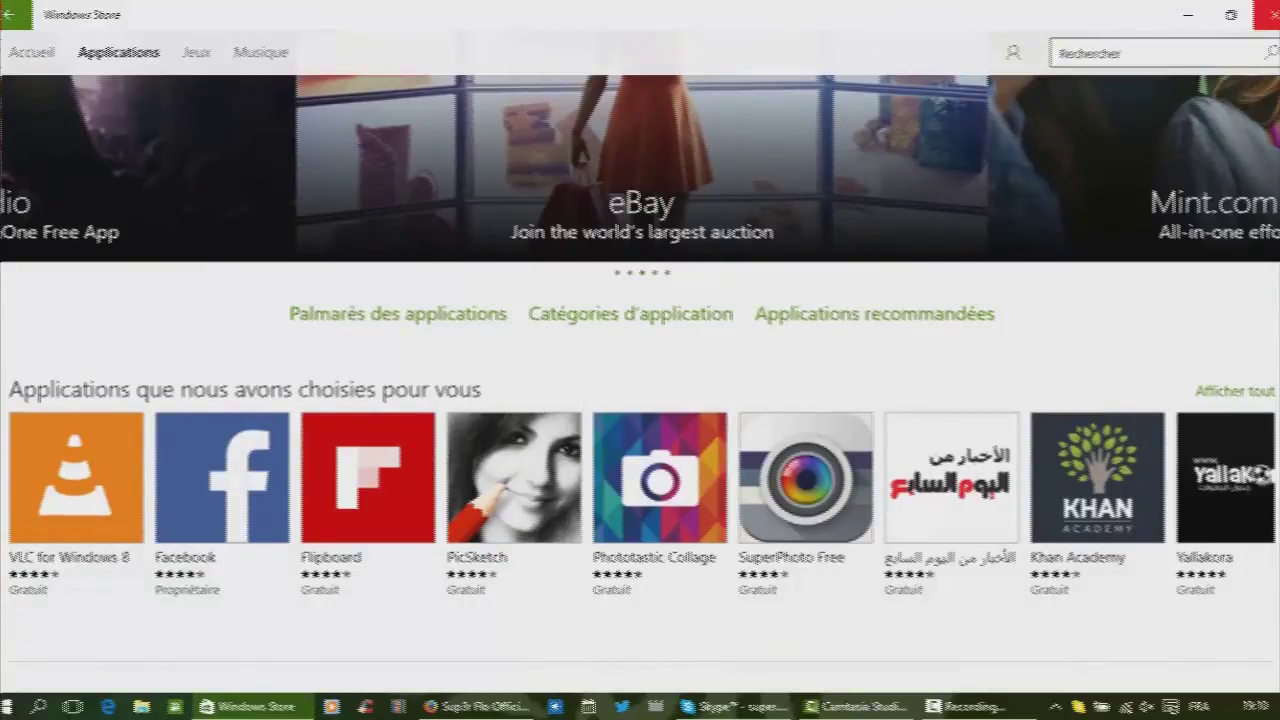
{"action": "left_click", "coordinate": [1266, 14]}
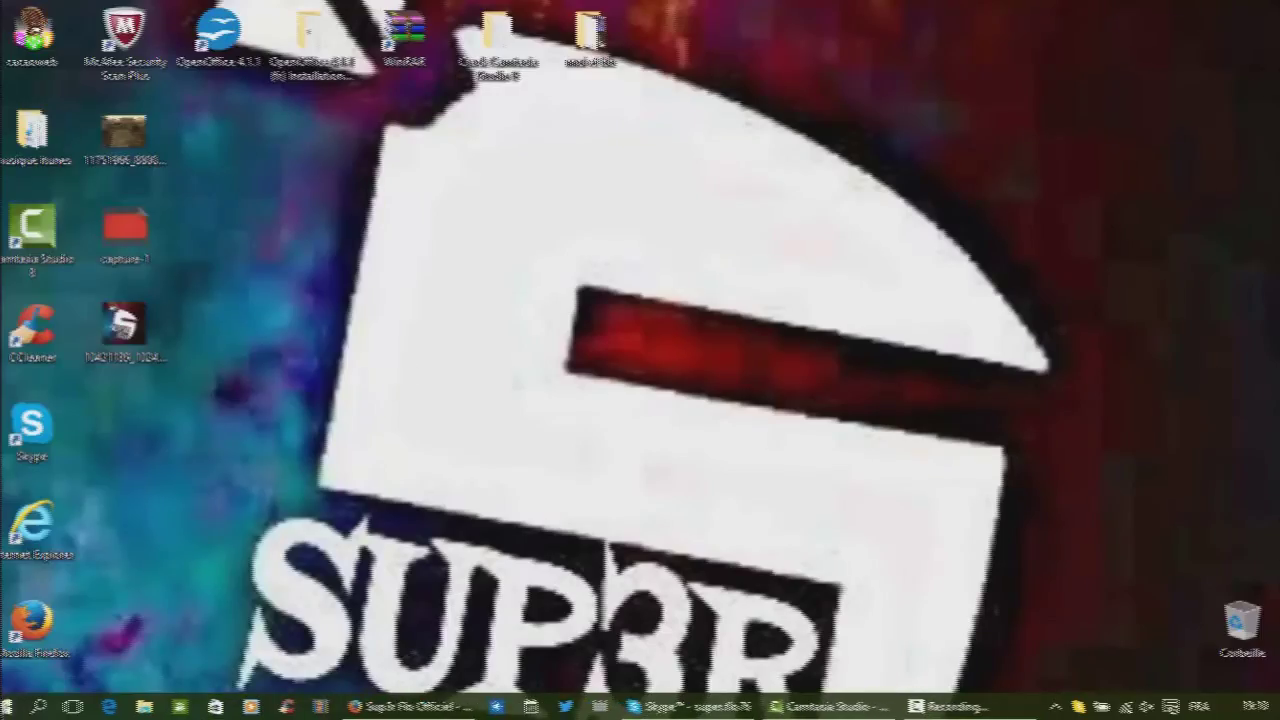
Open the Calendar app and raise the system volume, leaving the sound unmuted.
{"action": "left_click", "coordinate": [12, 706]}
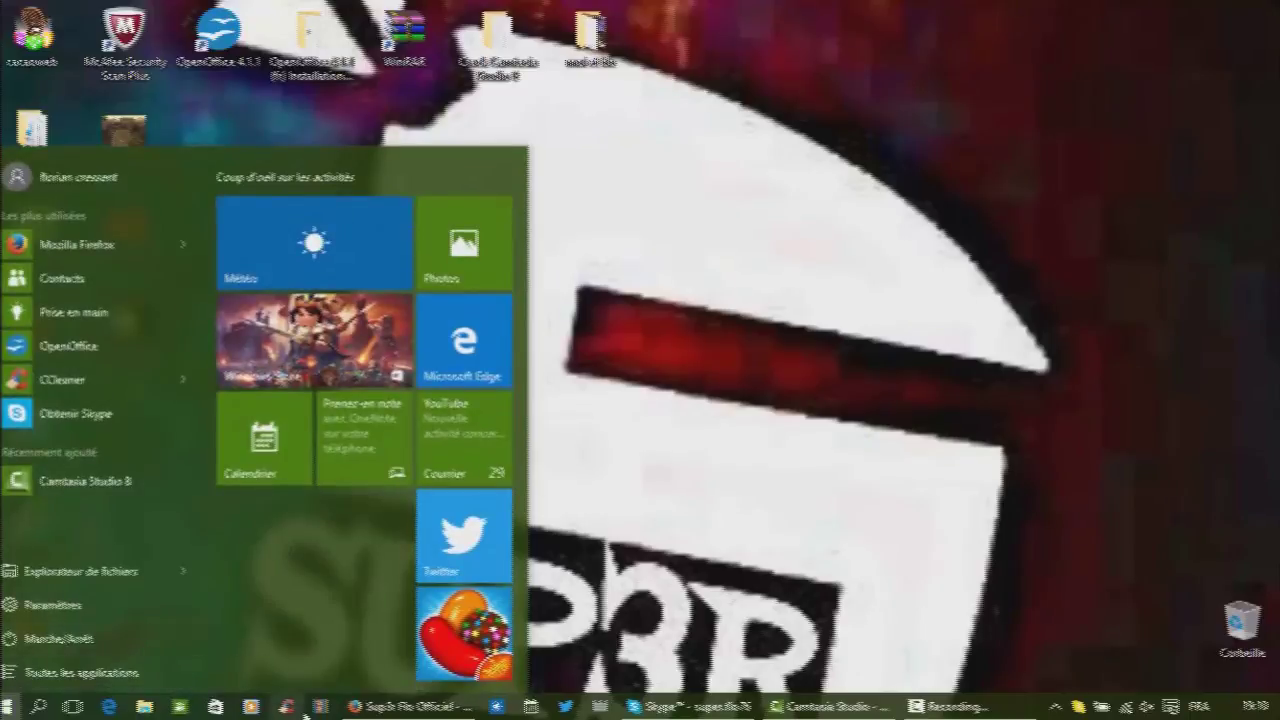
{"action": "left_click", "coordinate": [527, 707]}
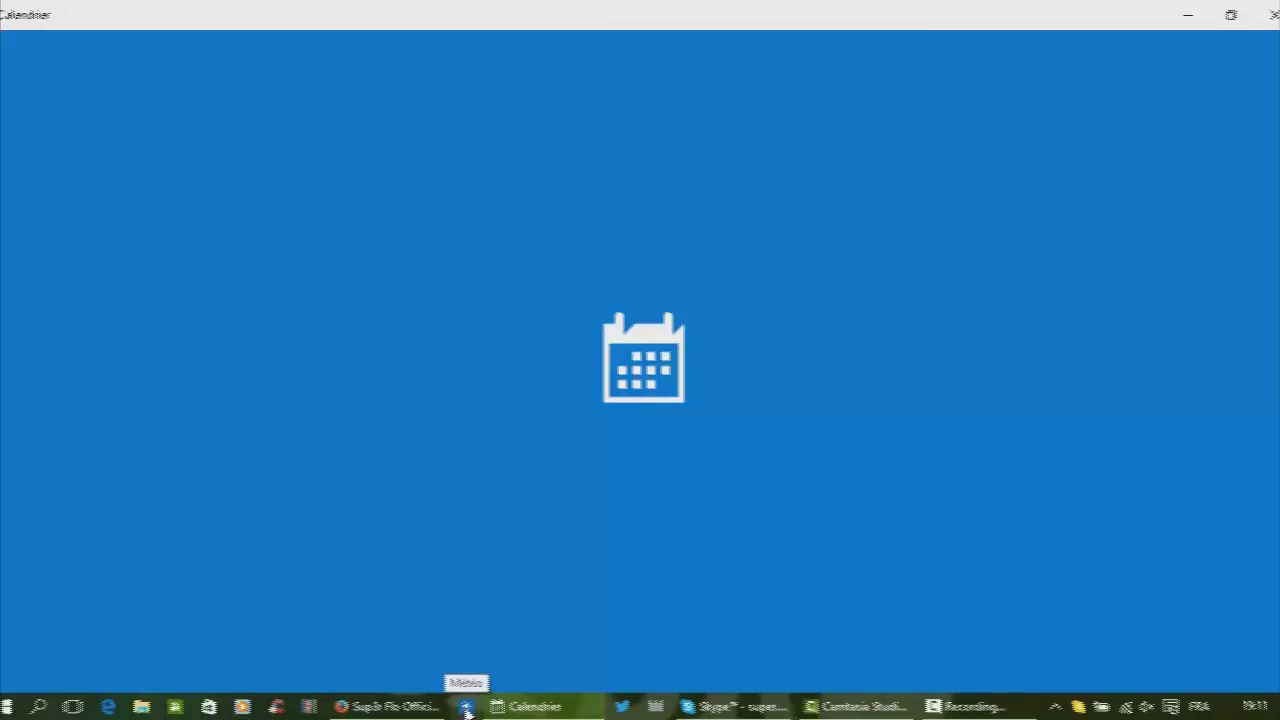
{"action": "key", "text": "XF86AudioLowerVolume"}
{"action": "key", "text": "XF86AudioRaiseVolume"}
{"action": "key", "text": "XF86AudioRaiseVolume"}
{"action": "key", "text": "XF86AudioRaiseVolume"}
{"action": "key", "text": "XF86AudioRaiseVolume"}
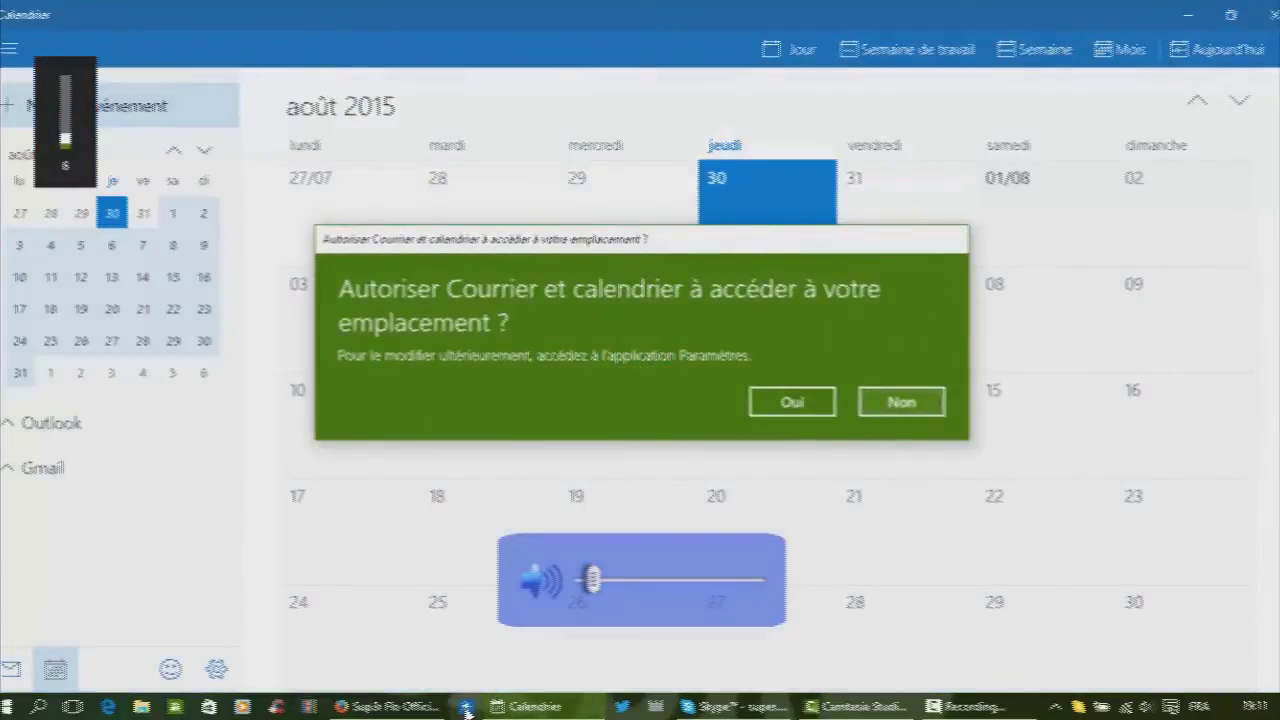
{"action": "key", "text": "XF86AudioMute"}
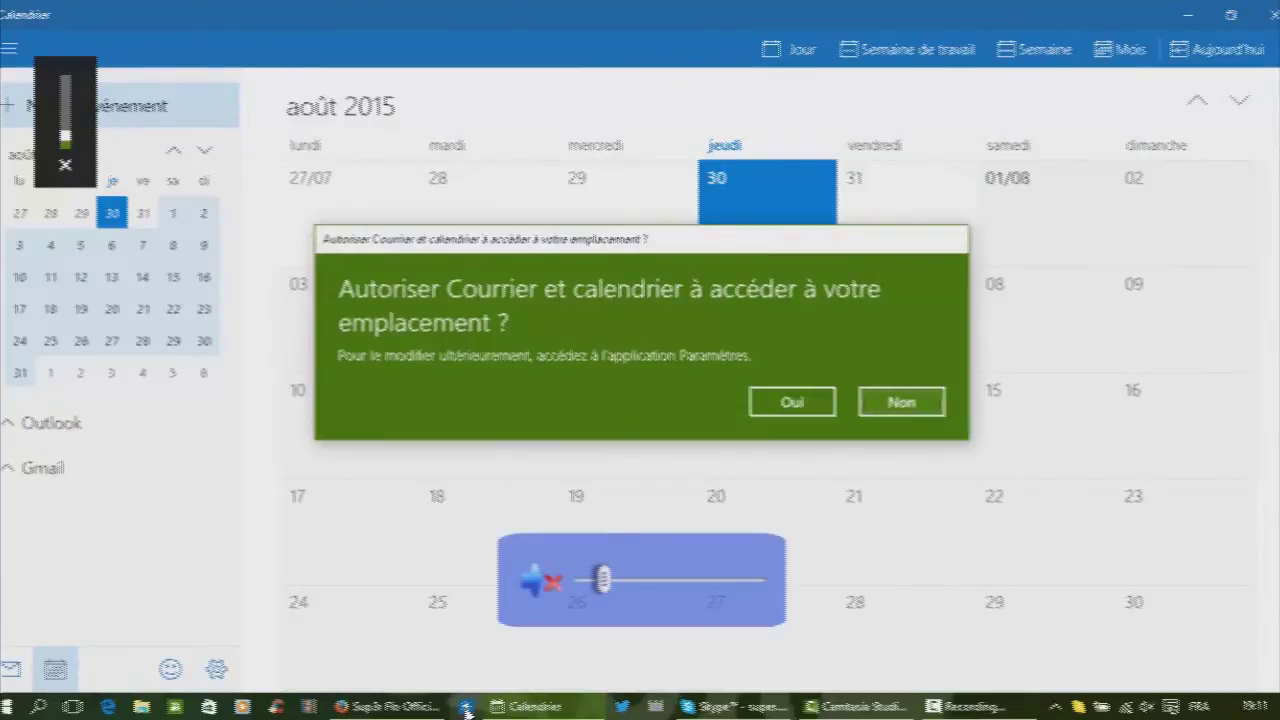
{"action": "key", "text": "XF86AudioRaiseVolume"}
{"action": "key", "text": "XF86AudioRaiseVolume"}
{"action": "key", "text": "XF86AudioRaiseVolume"}
{"action": "key", "text": "XF86AudioRaiseVolume"}
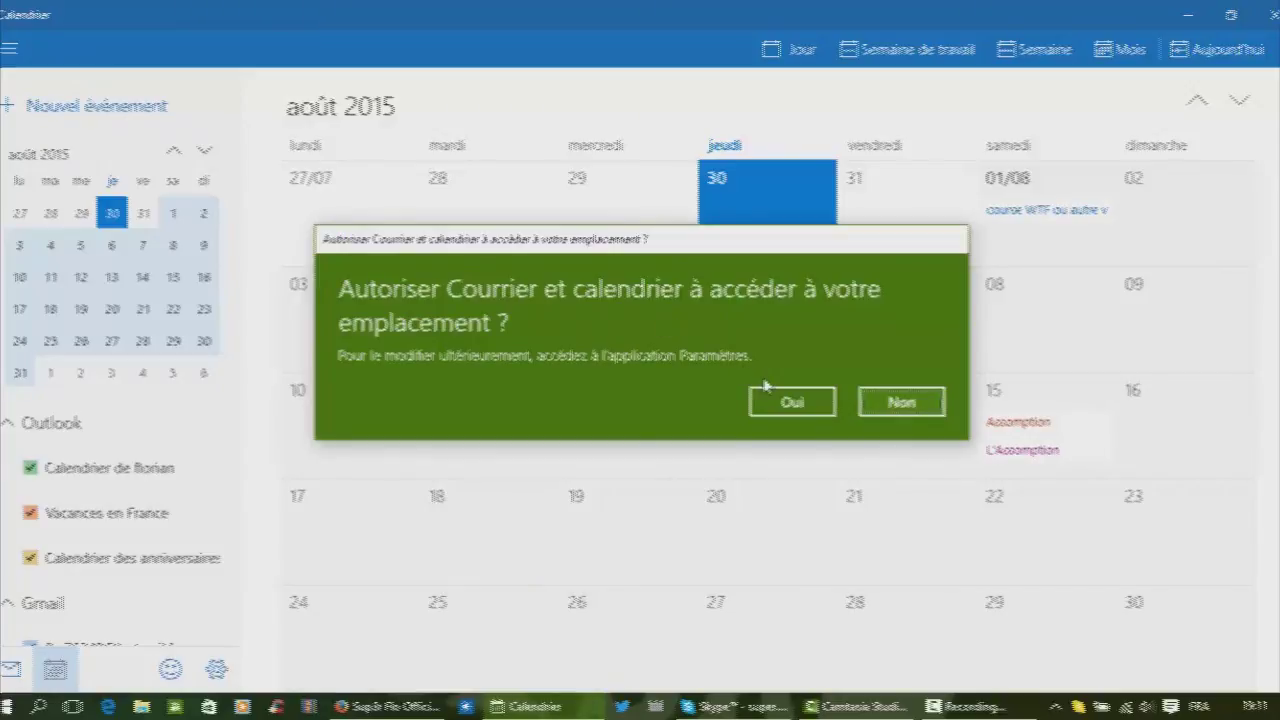
Allow Courrier et calendrier to access the location, and close the Calendar app.
{"action": "left_click", "coordinate": [785, 402]}
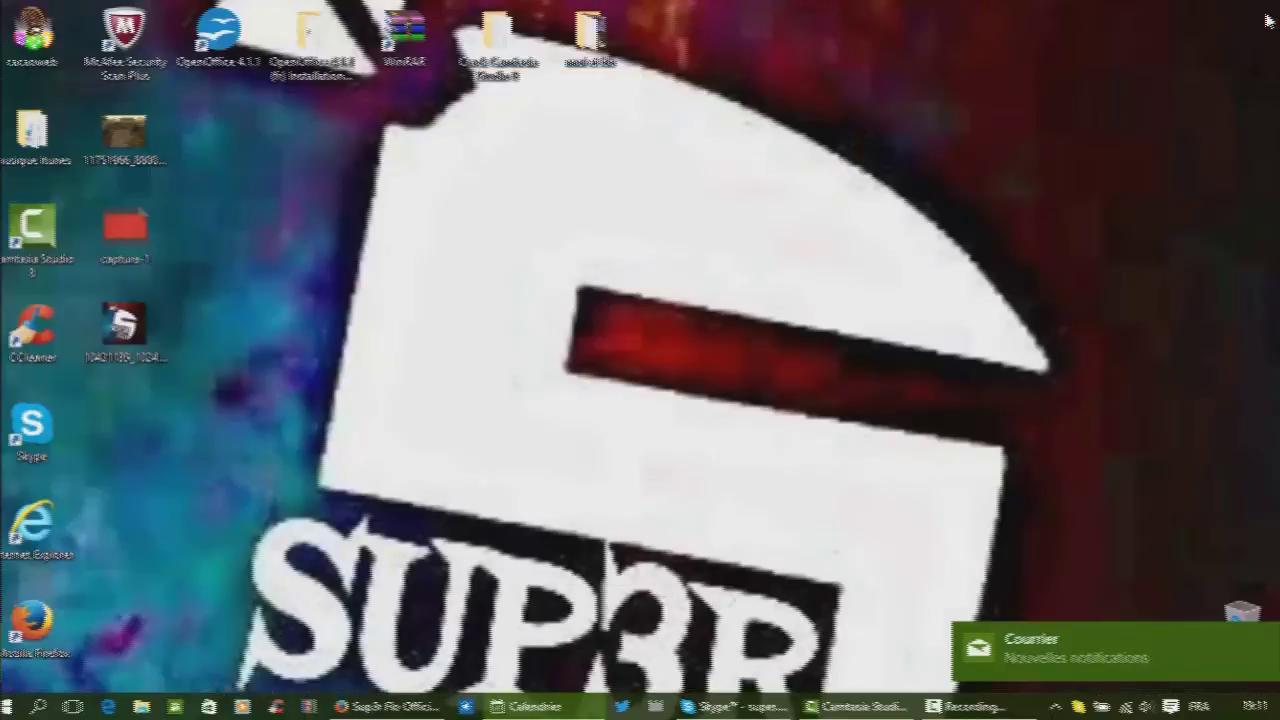
{"action": "left_click", "coordinate": [1265, 15]}
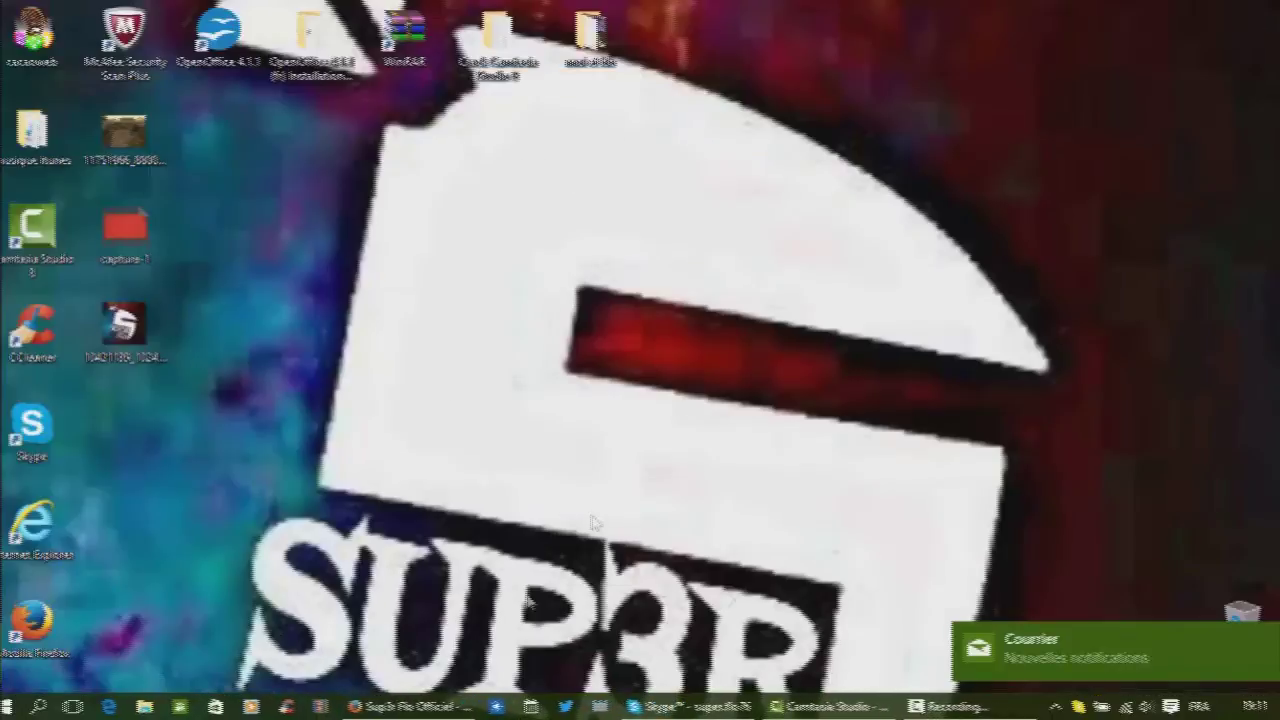
View the forecast in the Météo app and the hidden notification-area icons, and close the app.
{"action": "left_click", "coordinate": [498, 707]}
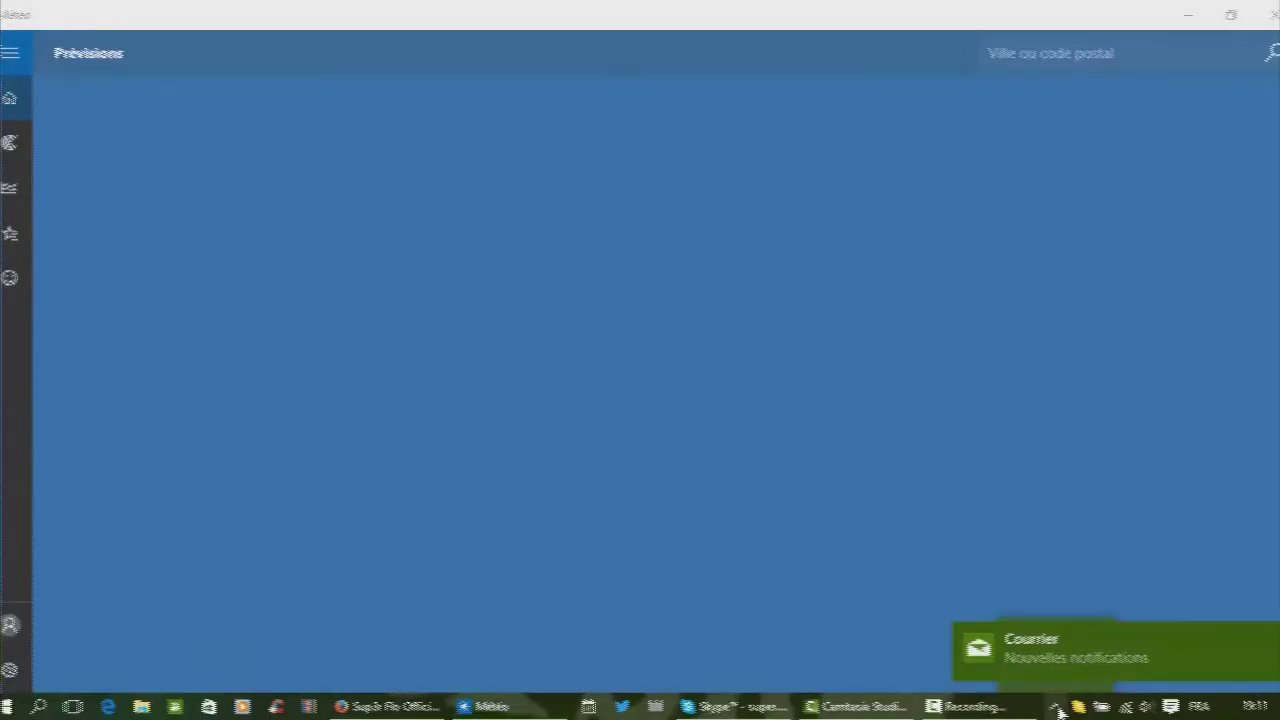
{"action": "left_click", "coordinate": [1057, 709]}
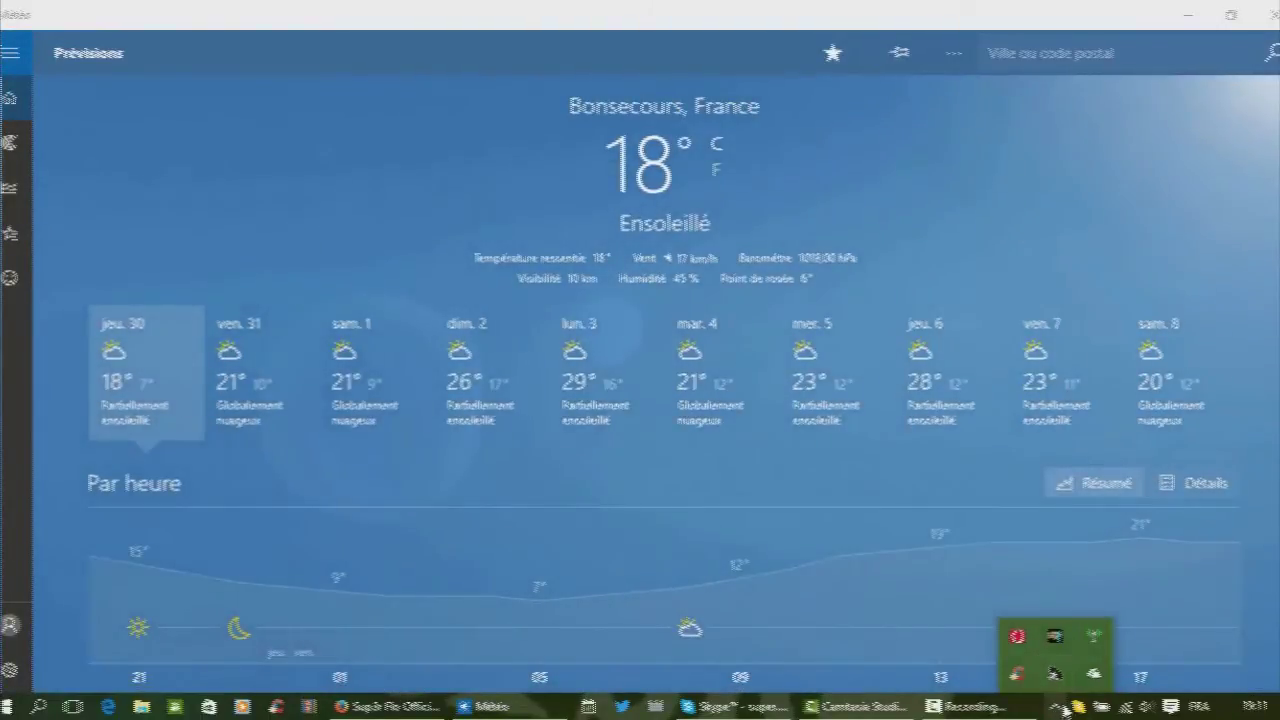
{"action": "left_click", "coordinate": [1057, 708]}
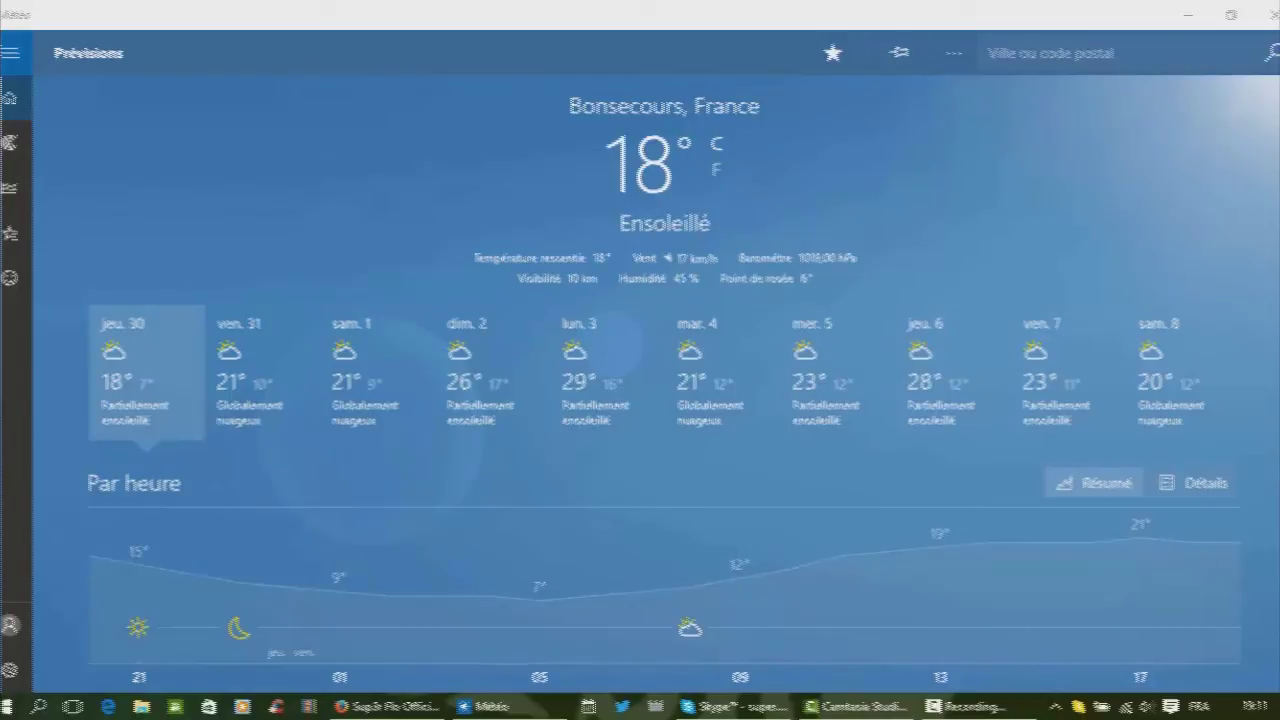
{"action": "left_click", "coordinate": [1266, 15]}
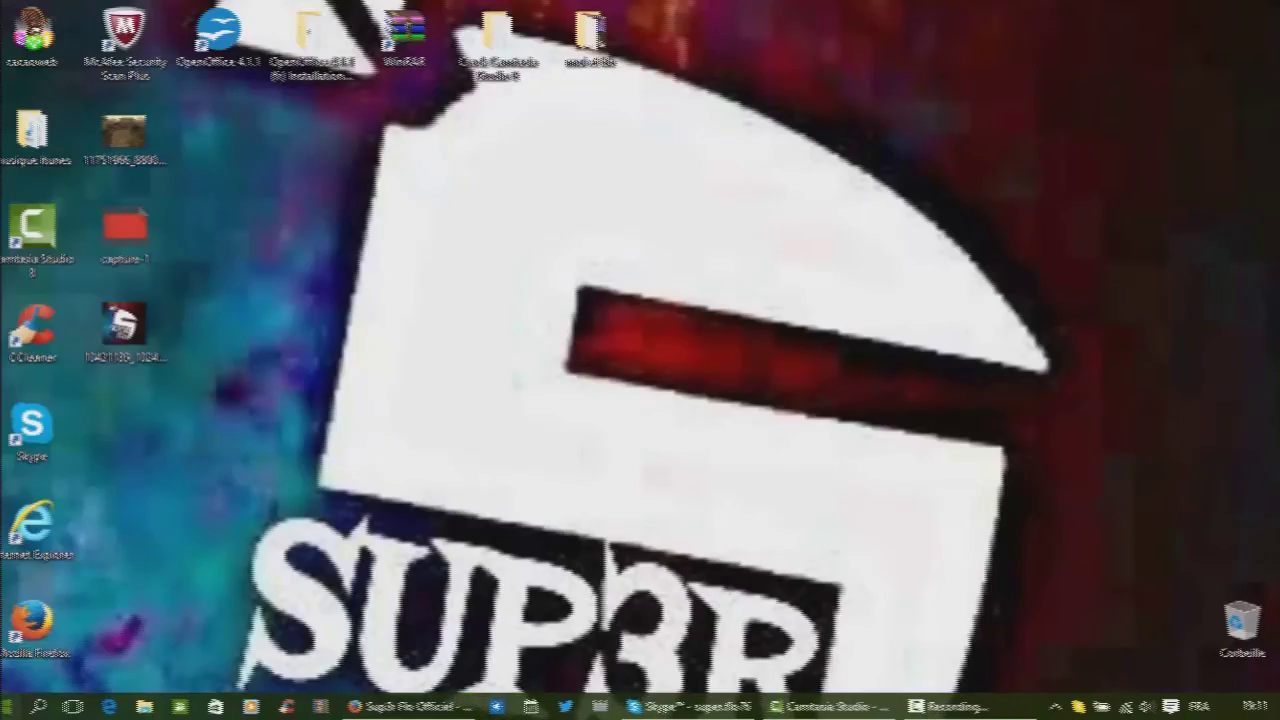
View the live tiles in the Start menu and close it.
{"action": "key", "text": "super"}
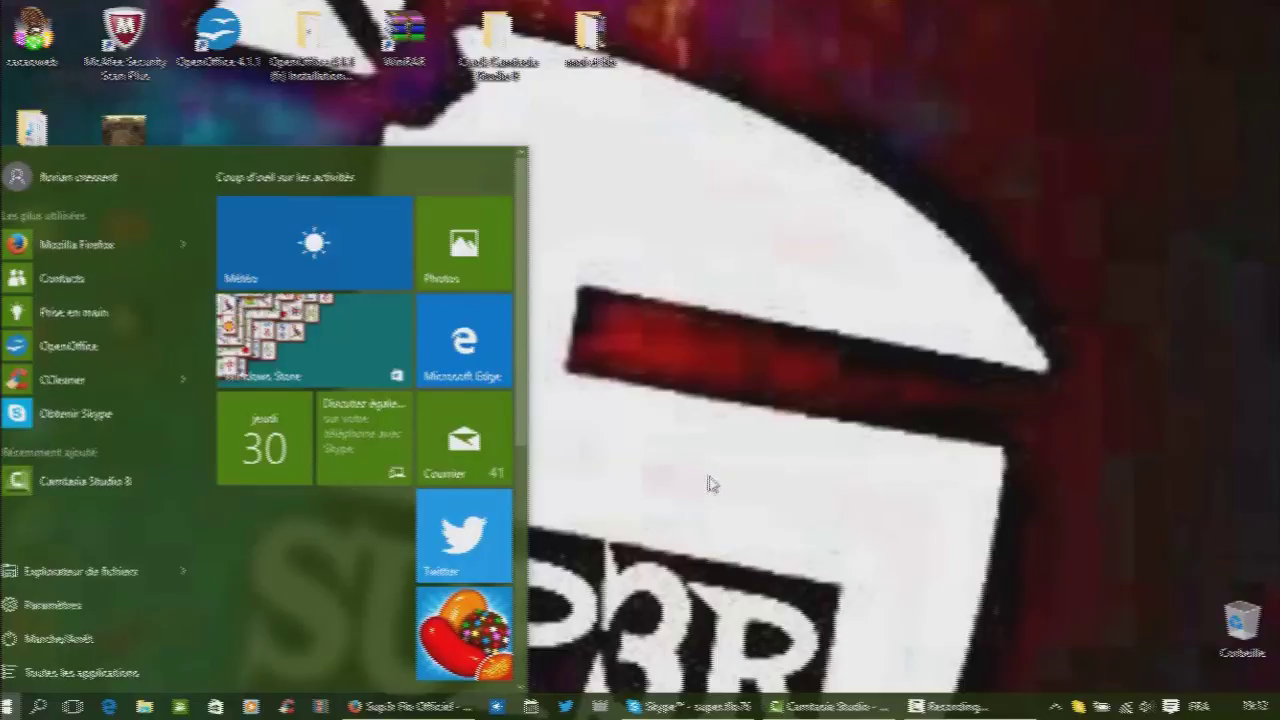
{"action": "left_click", "coordinate": [763, 313]}
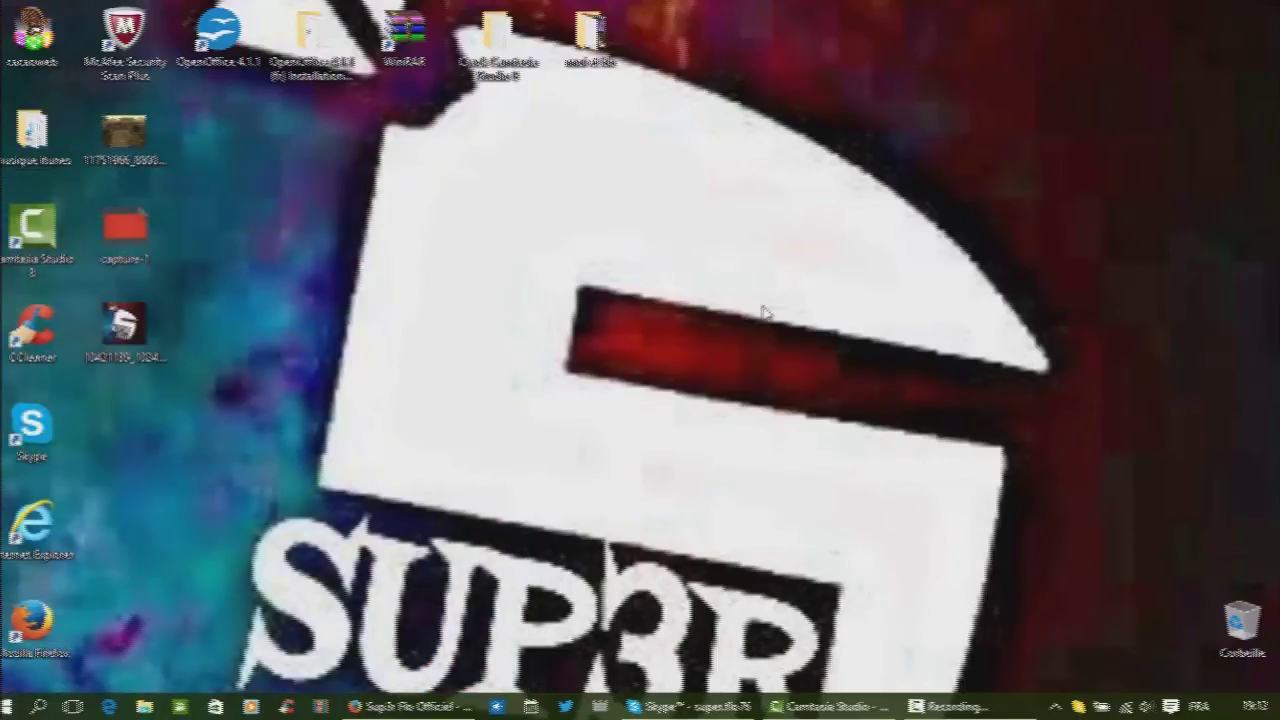
Set the desktop background type to Couleur unie in the personalisation settings, and view the available background colours.
{"action": "right_click", "coordinate": [763, 313]}
{"action": "left_click", "coordinate": [806, 487]}
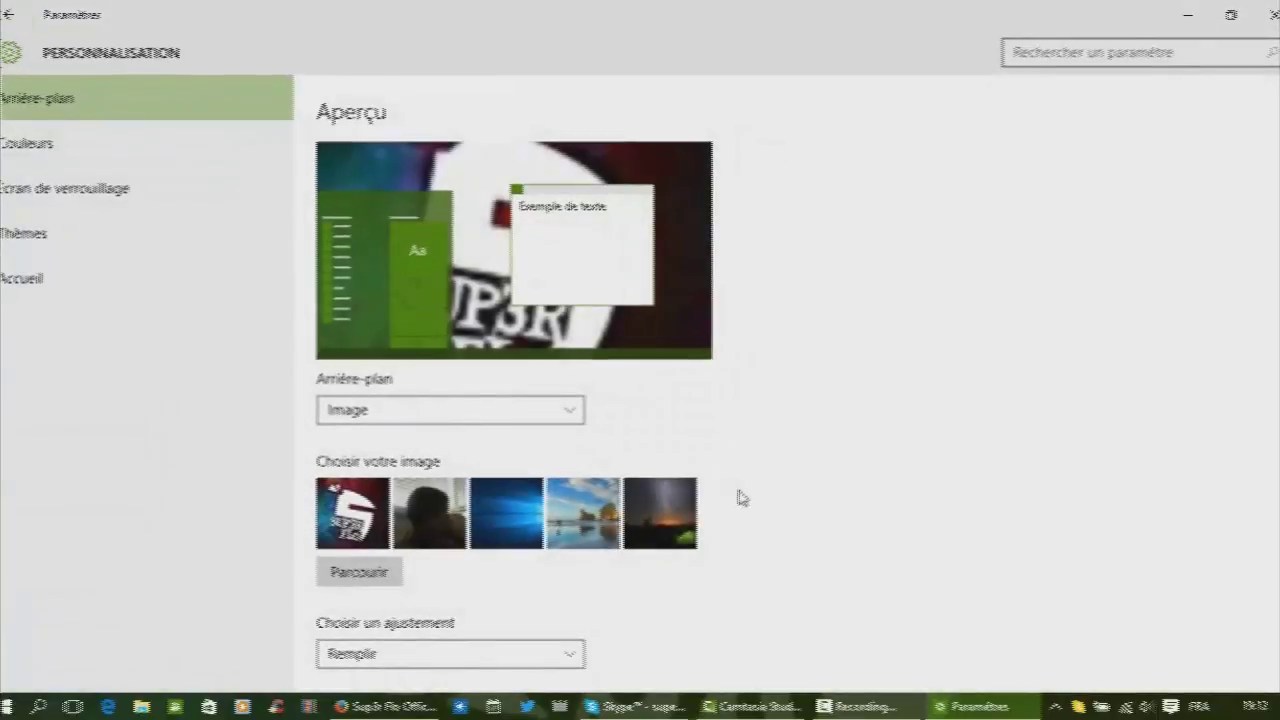
{"action": "left_click", "coordinate": [519, 402]}
{"action": "left_click", "coordinate": [413, 460]}
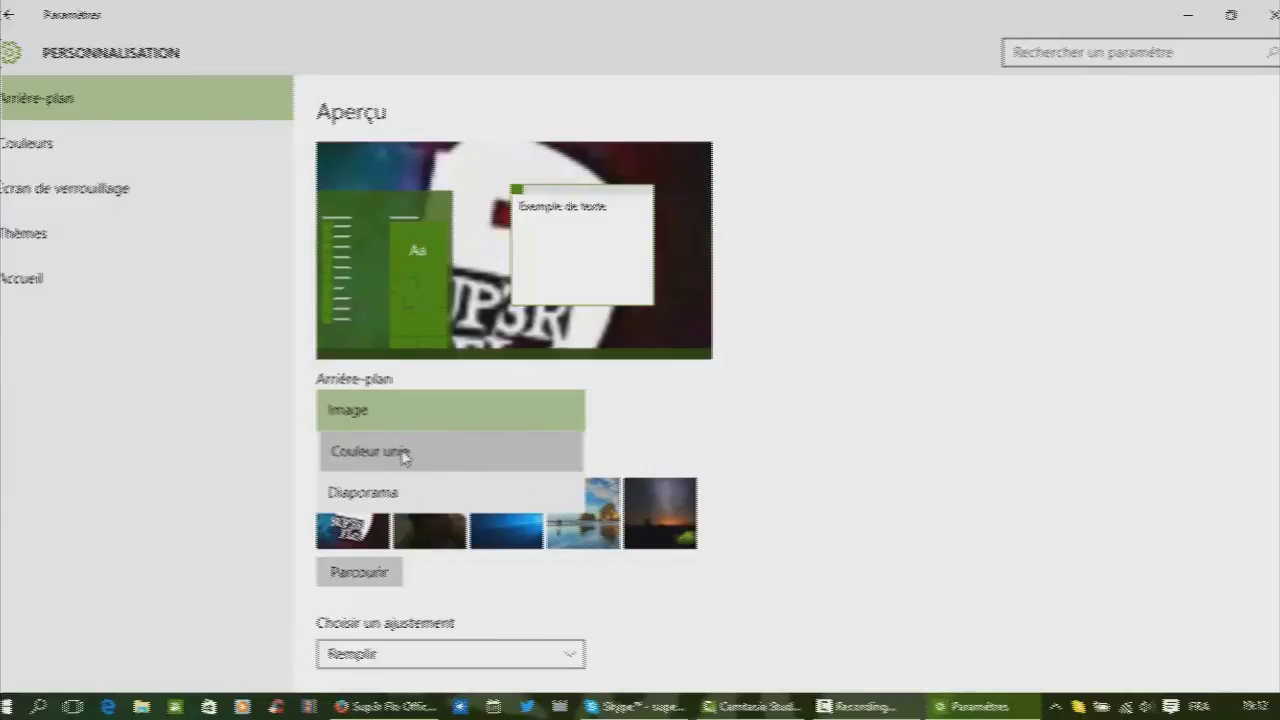
{"action": "left_click", "coordinate": [418, 455]}
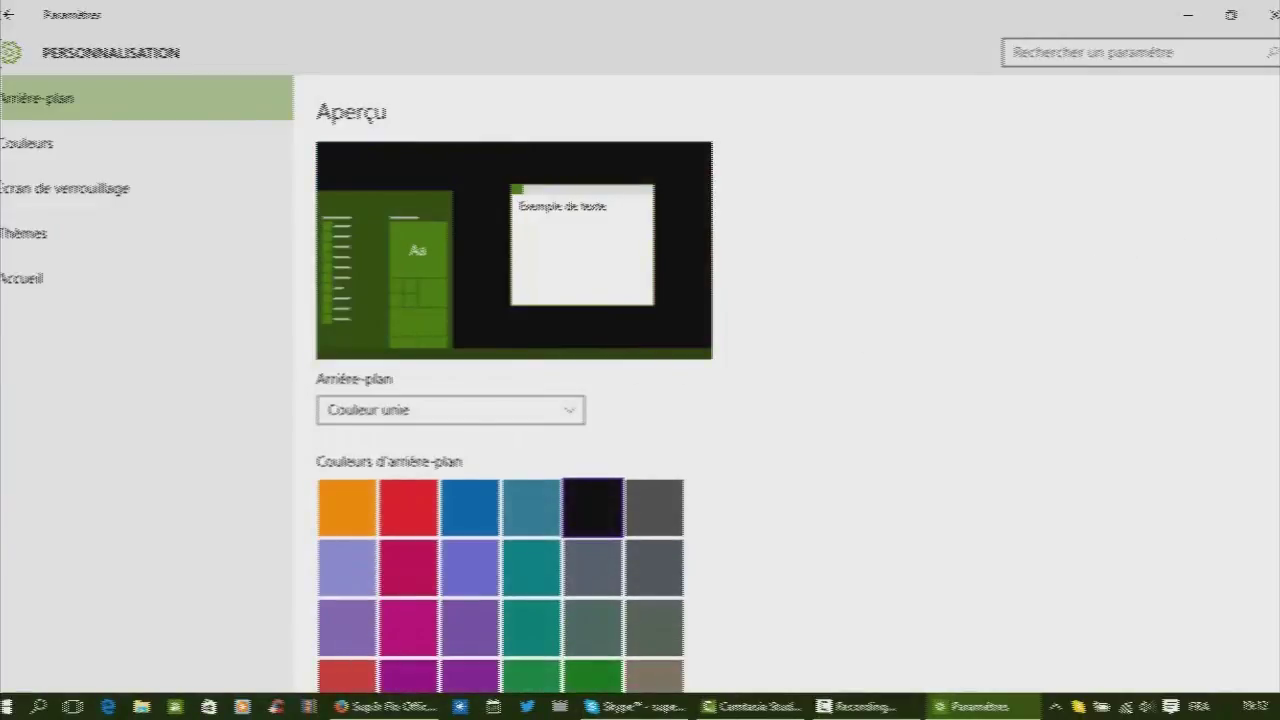
{"action": "scroll", "coordinate": [1109, 272], "scroll_direction": "down", "scroll_amount": 1}
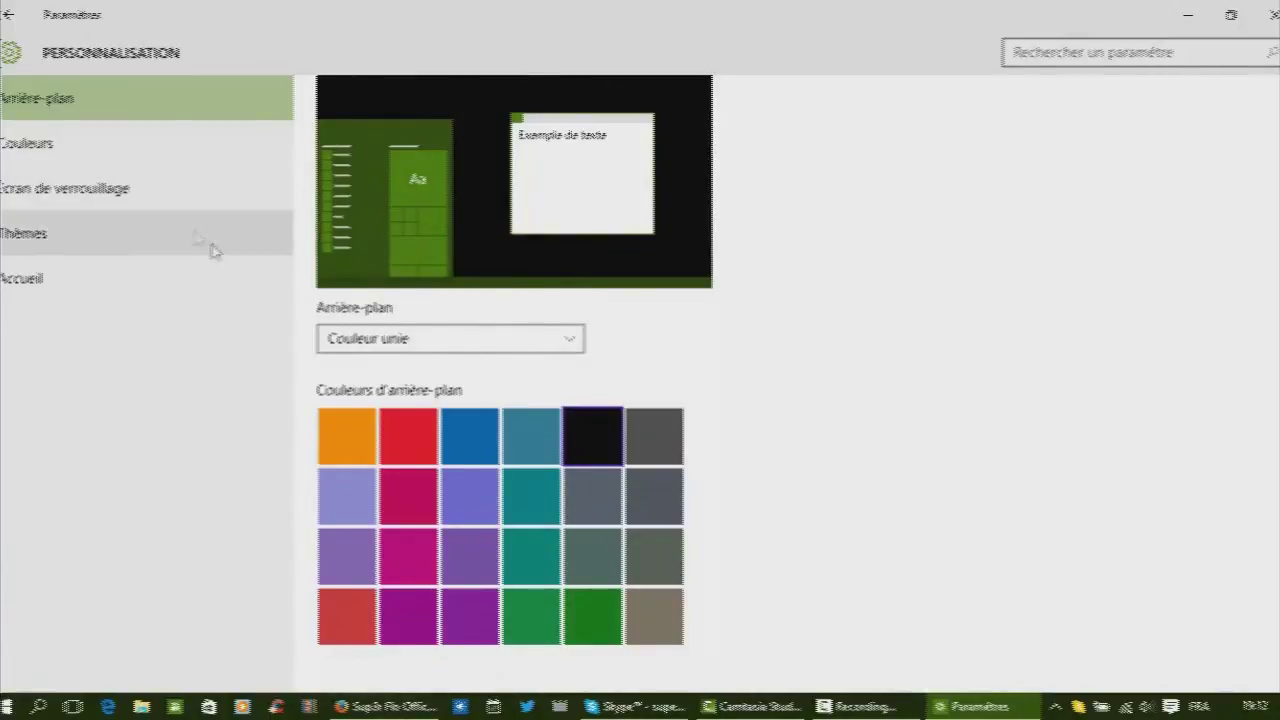
Try several lock screen pictures, settle on the mountain lake image, and view the remaining lock screen options.
{"action": "left_click", "coordinate": [66, 215]}
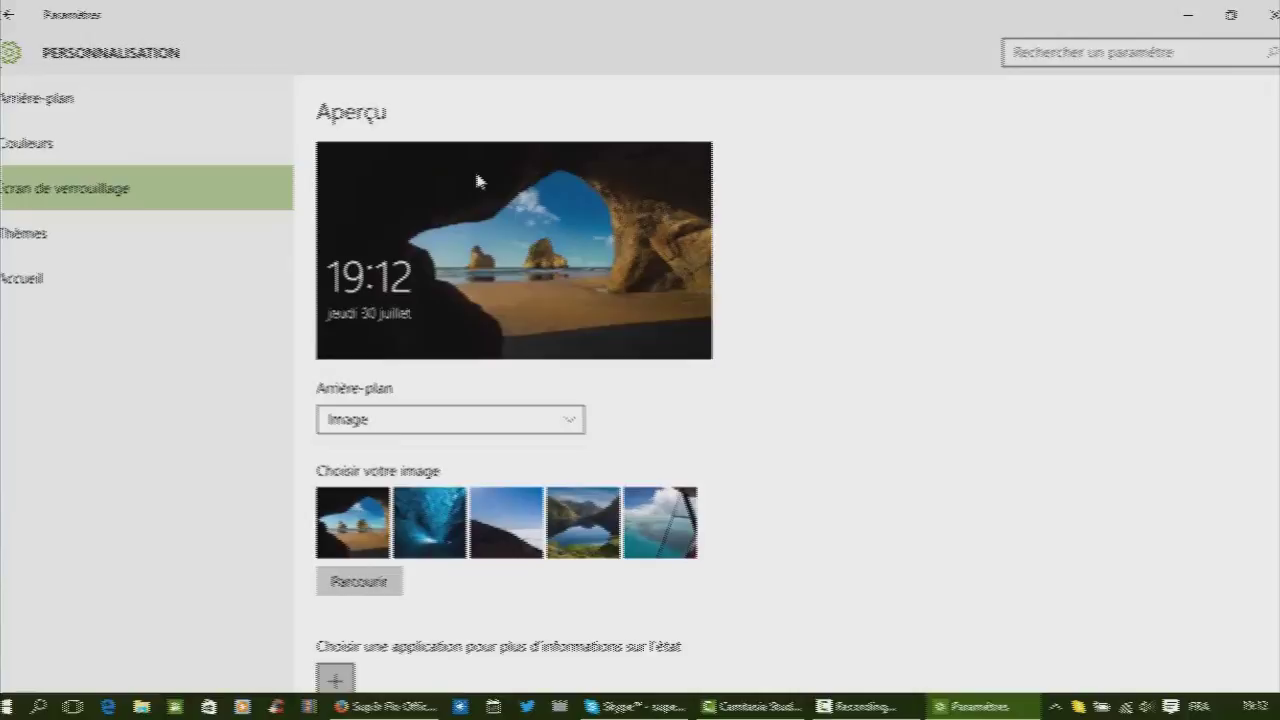
{"action": "left_click", "coordinate": [440, 518]}
{"action": "left_click", "coordinate": [560, 543]}
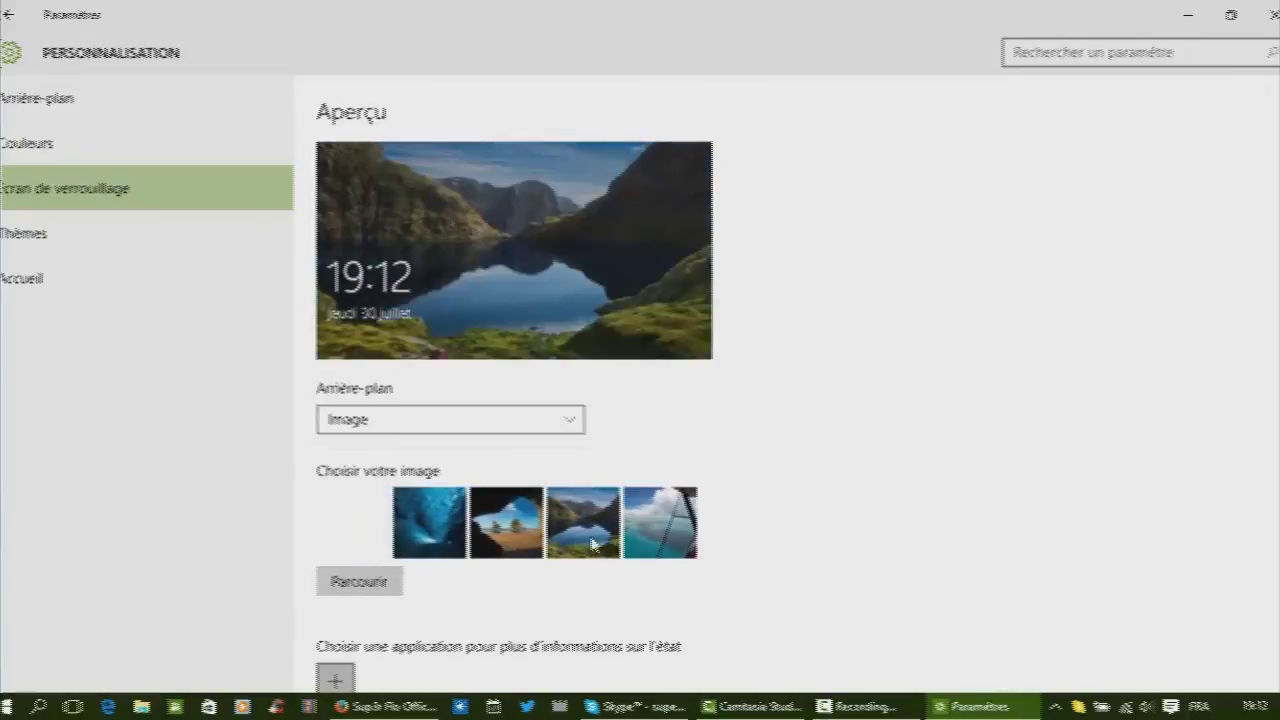
{"action": "left_click", "coordinate": [575, 544]}
{"action": "left_click", "coordinate": [585, 545]}
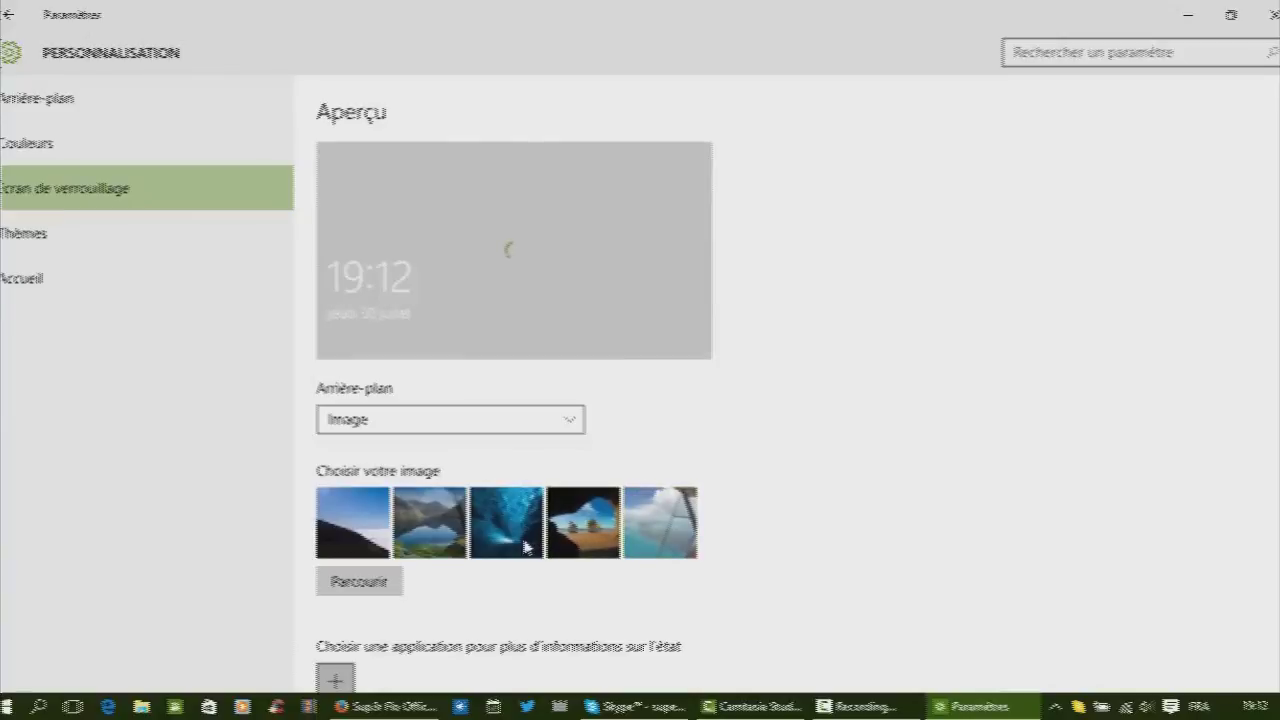
{"action": "left_click", "coordinate": [432, 520]}
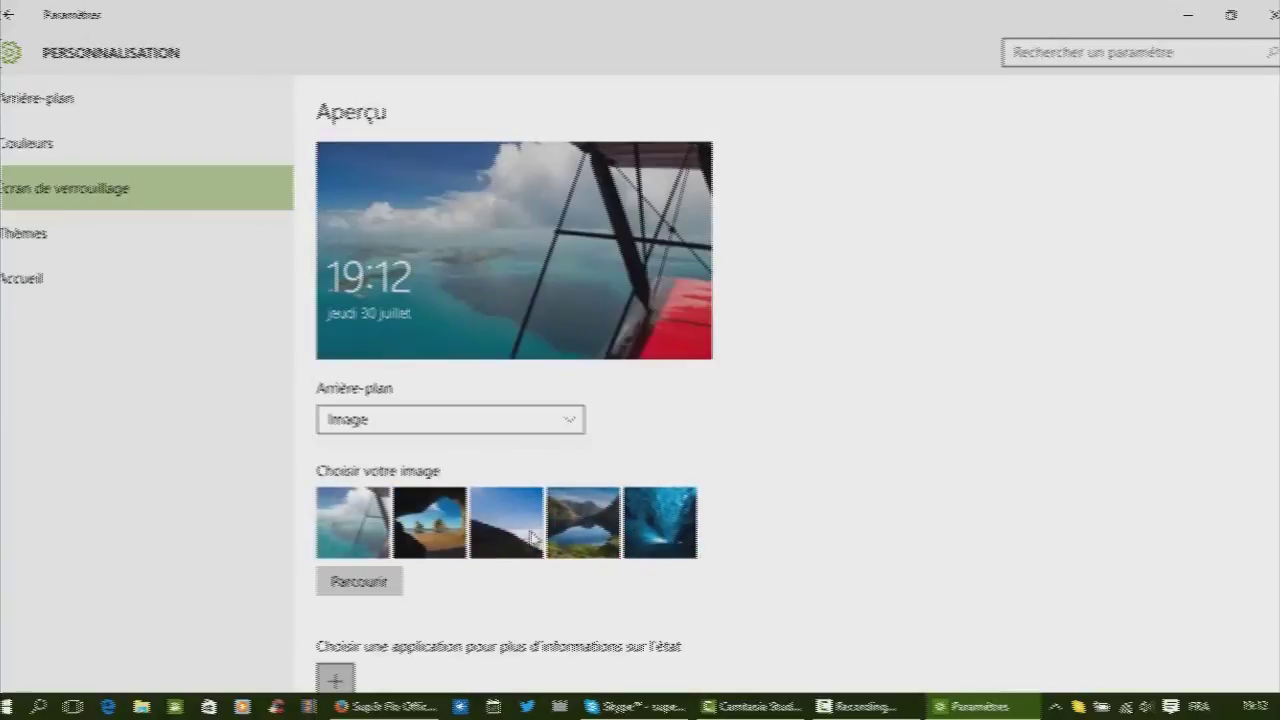
{"action": "left_click", "coordinate": [505, 528]}
{"action": "left_click", "coordinate": [569, 537]}
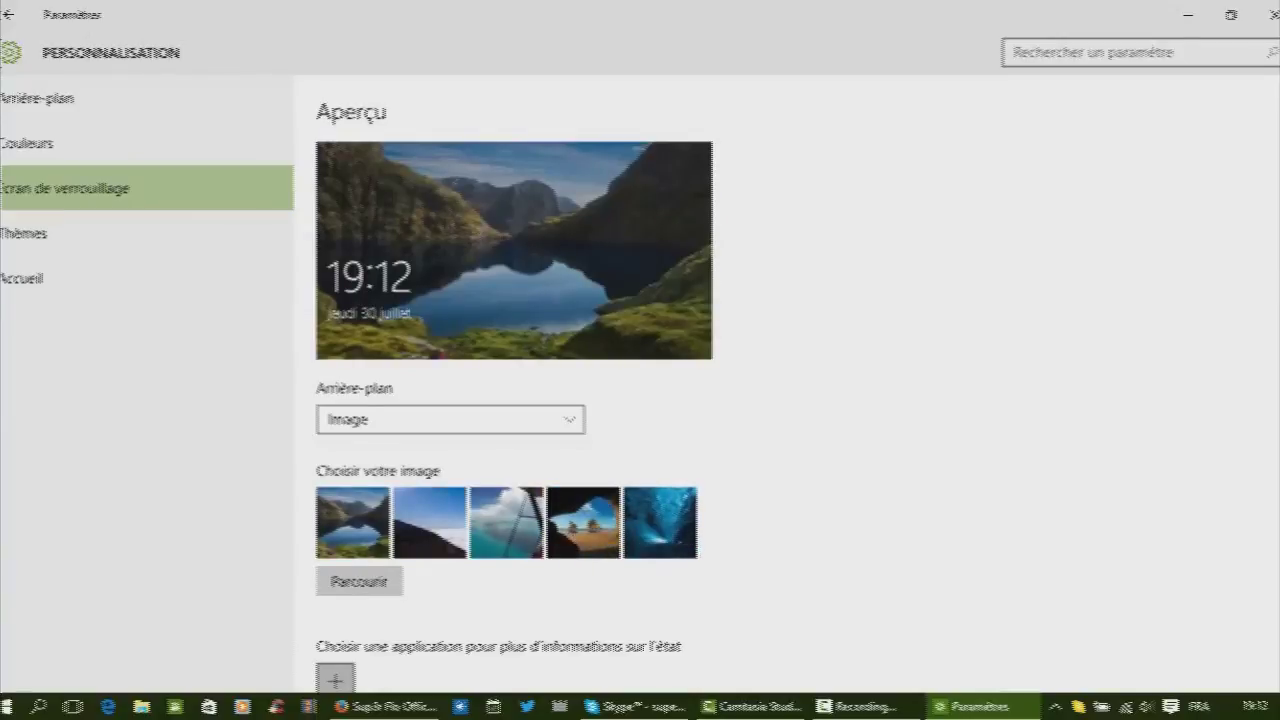
{"action": "scroll", "coordinate": [514, 383], "scroll_direction": "down", "scroll_amount": 5}
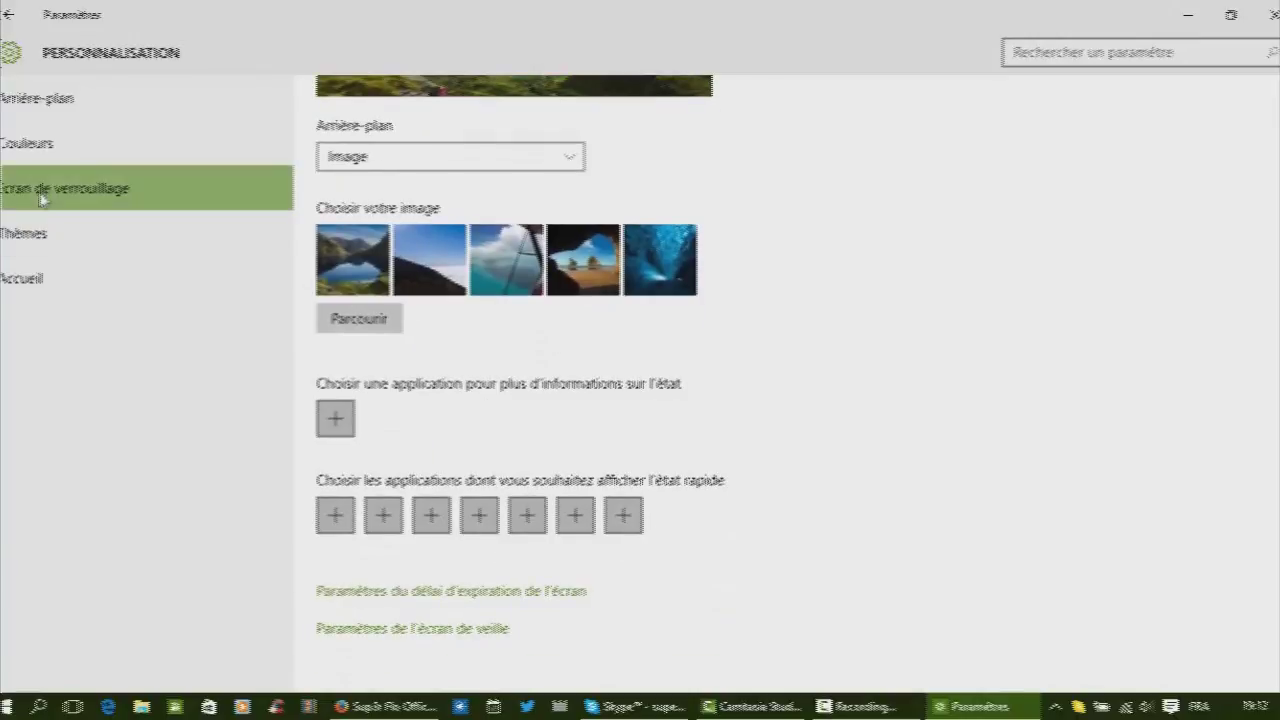
View the Thèmes and Accueil personalisation settings, and close the settings window.
{"action": "left_click", "coordinate": [37, 236]}
{"action": "left_click", "coordinate": [33, 284]}
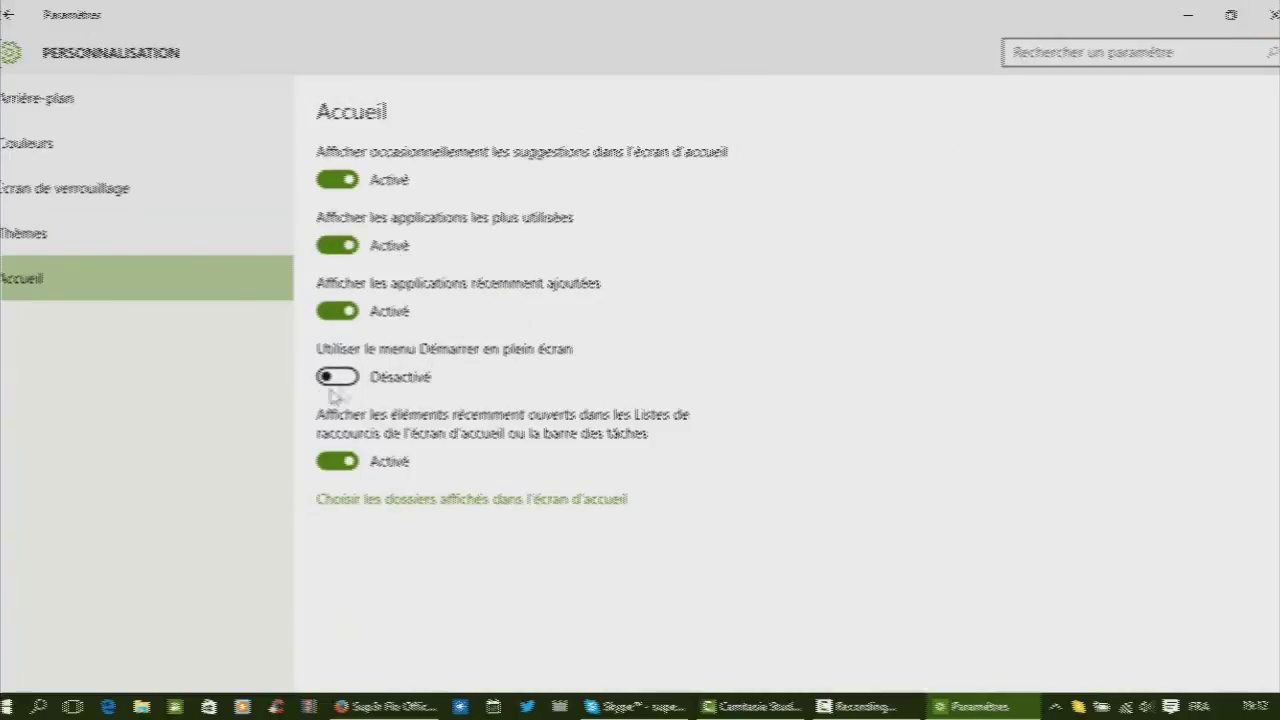
{"action": "left_click", "coordinate": [1266, 16]}
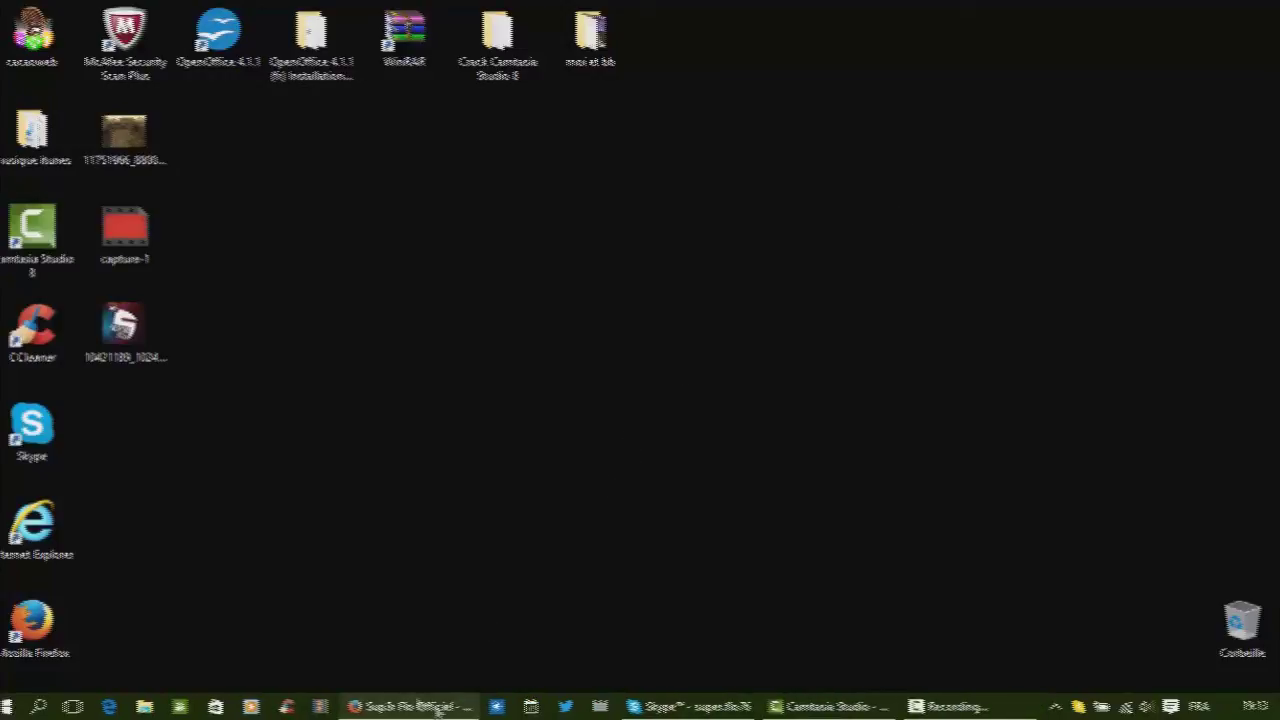
Search the web and Windows for "facebok" and close the search pane.
{"action": "left_click", "coordinate": [40, 707]}
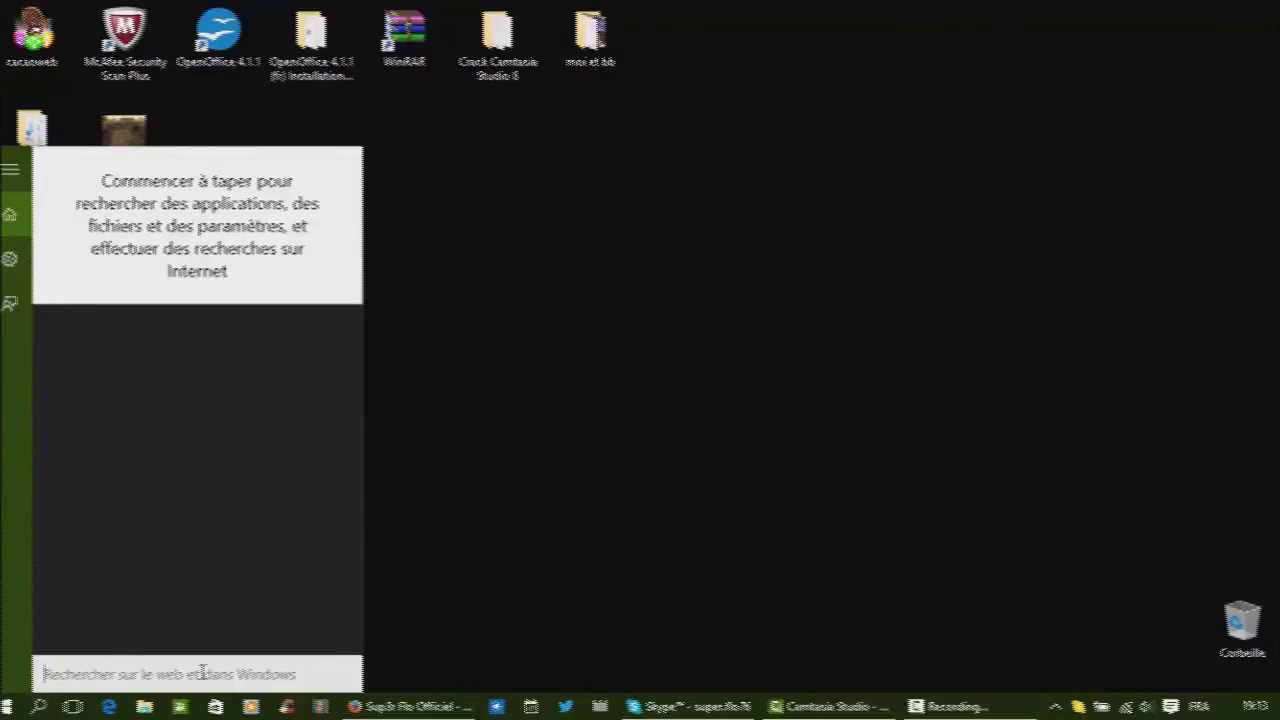
{"action": "type", "text": "f"}
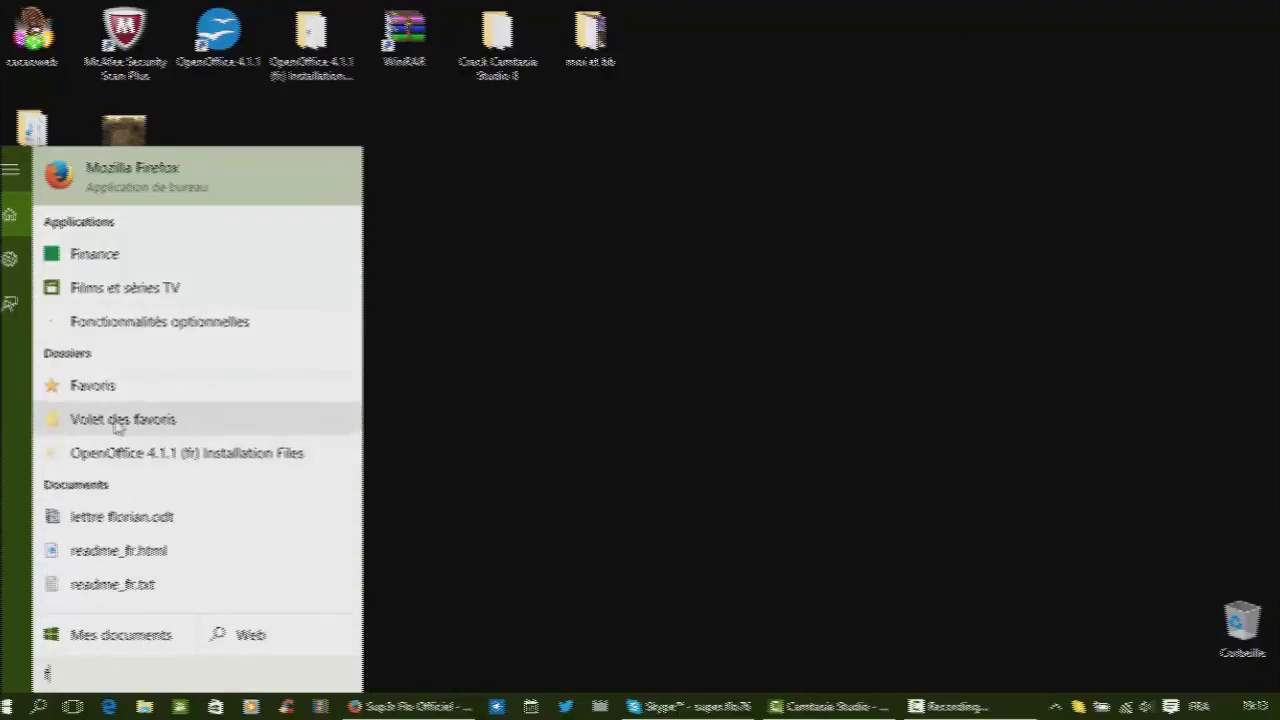
{"action": "type", "text": "acebok"}
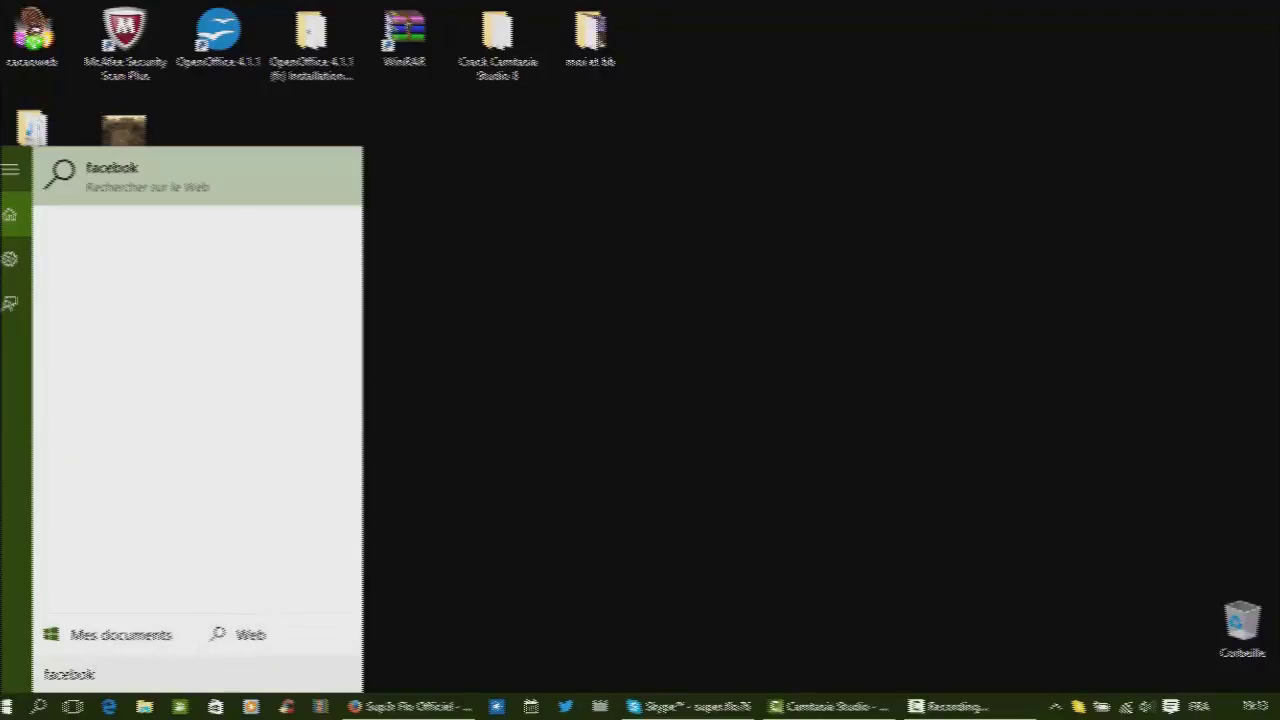
{"action": "key", "text": "Escape"}
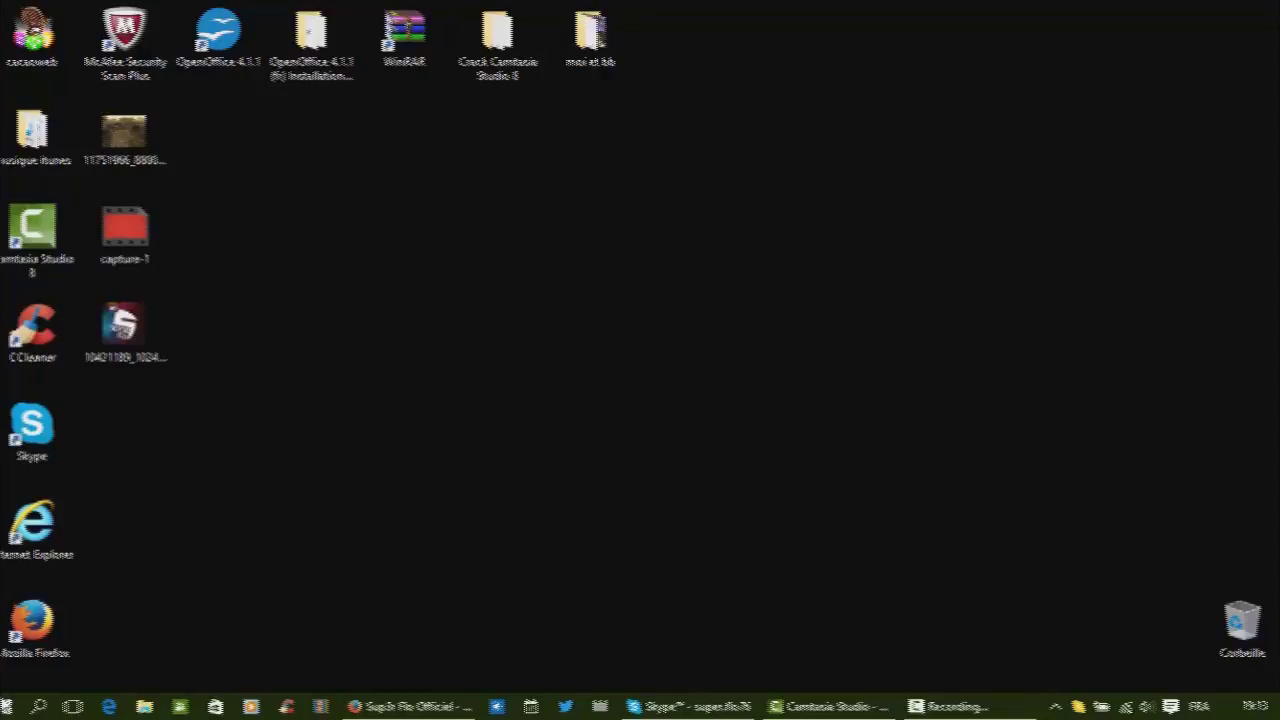
Launch the Prise en main app, maximise it and view its Nouveautés page.
{"action": "left_click", "coordinate": [8, 706]}
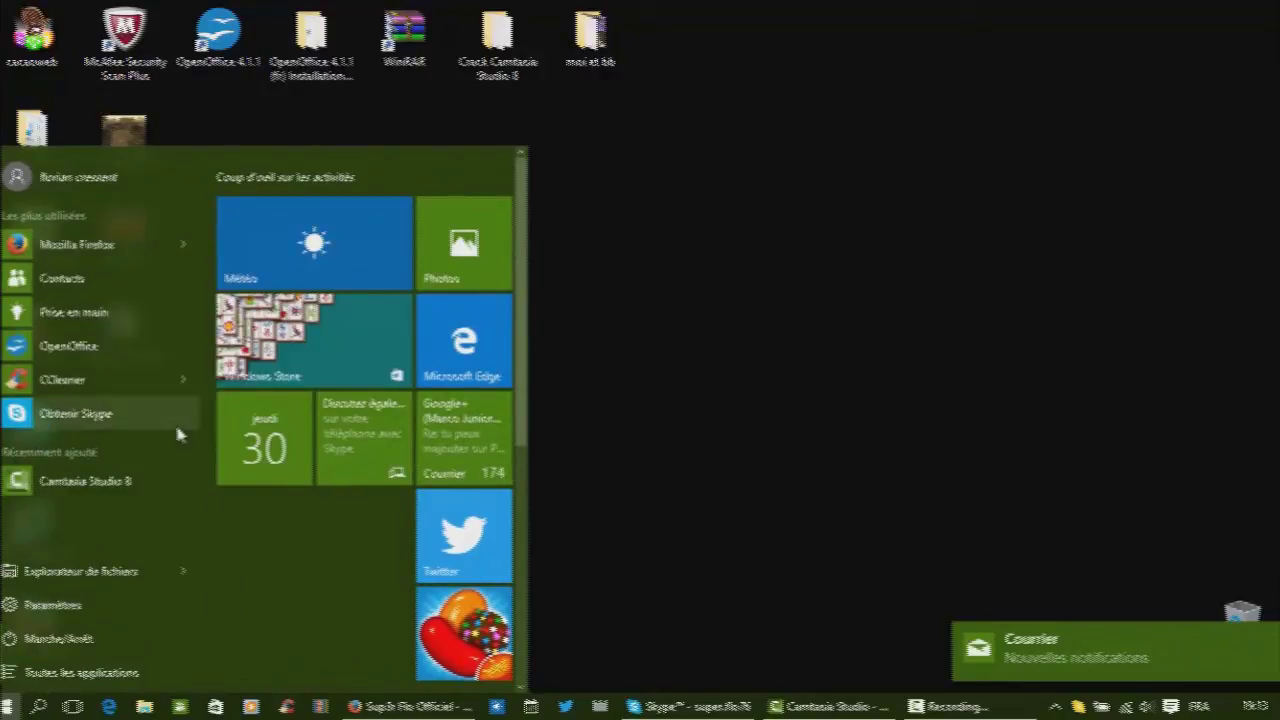
{"action": "left_click", "coordinate": [110, 313]}
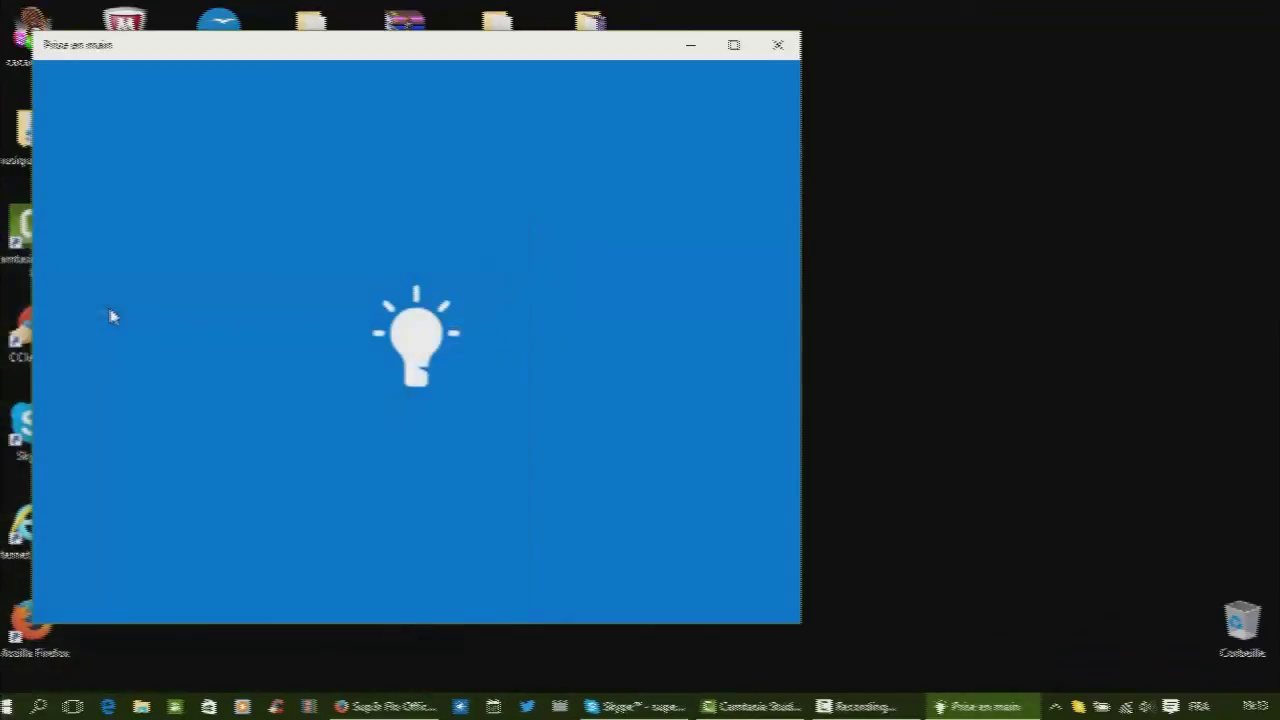
{"action": "left_click", "coordinate": [733, 45]}
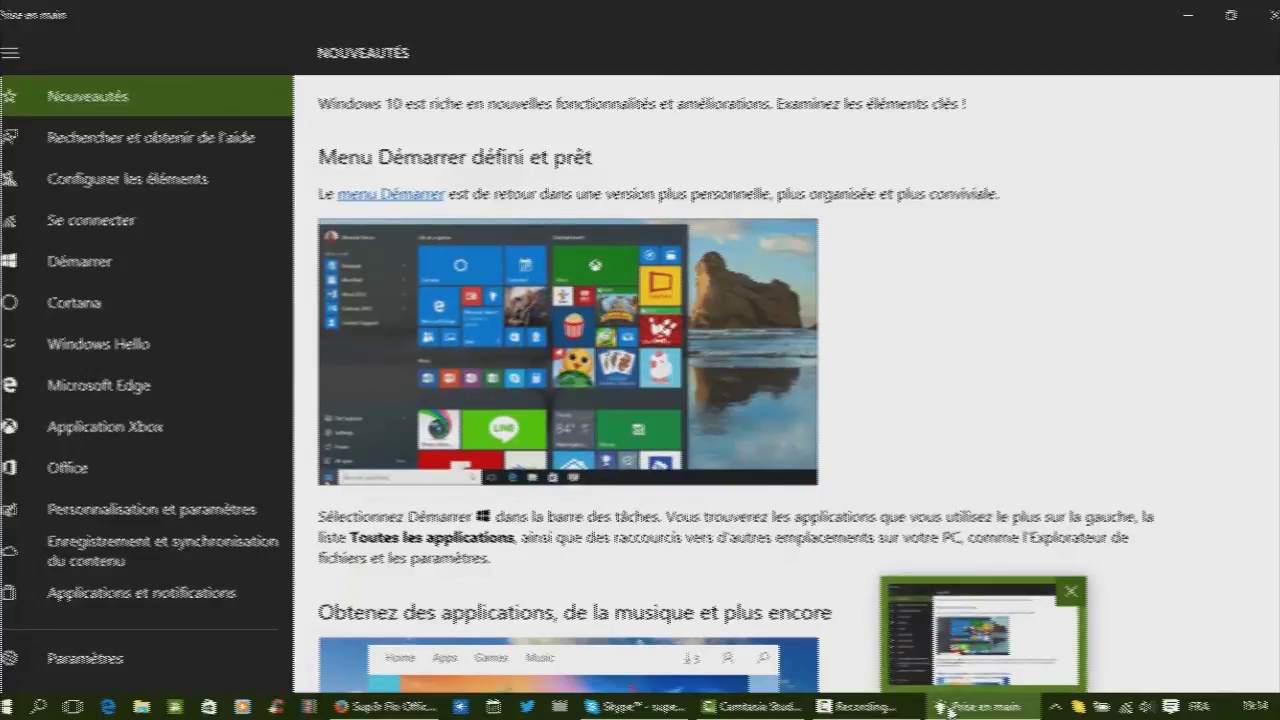
Switch to the Camtasia recorder and stop the screen recording.
{"action": "left_click", "coordinate": [876, 710]}
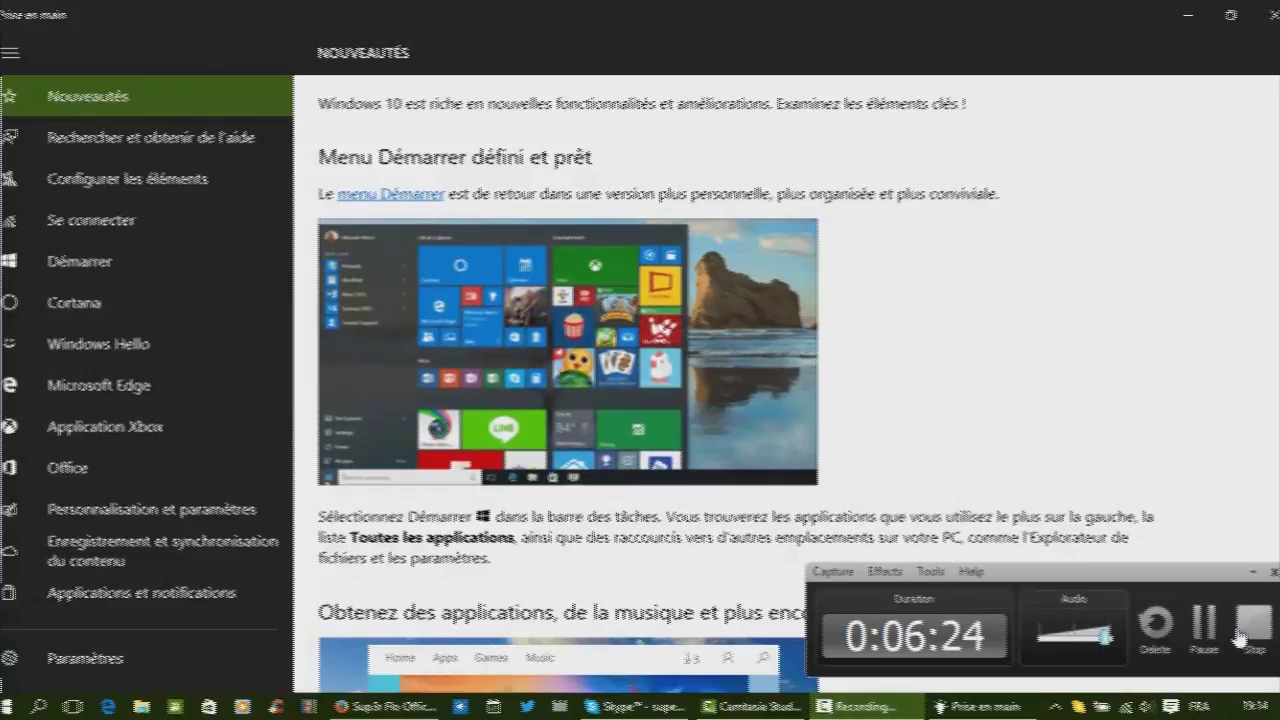
{"action": "left_click", "coordinate": [1240, 634]}
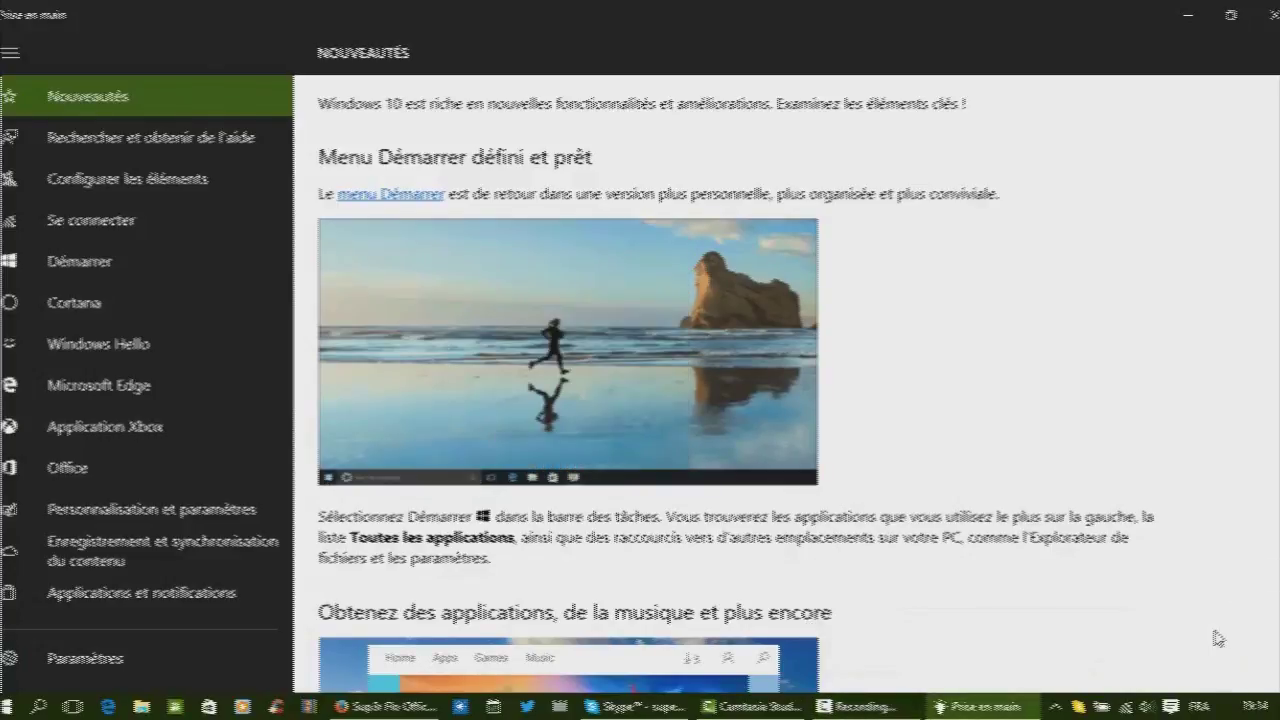